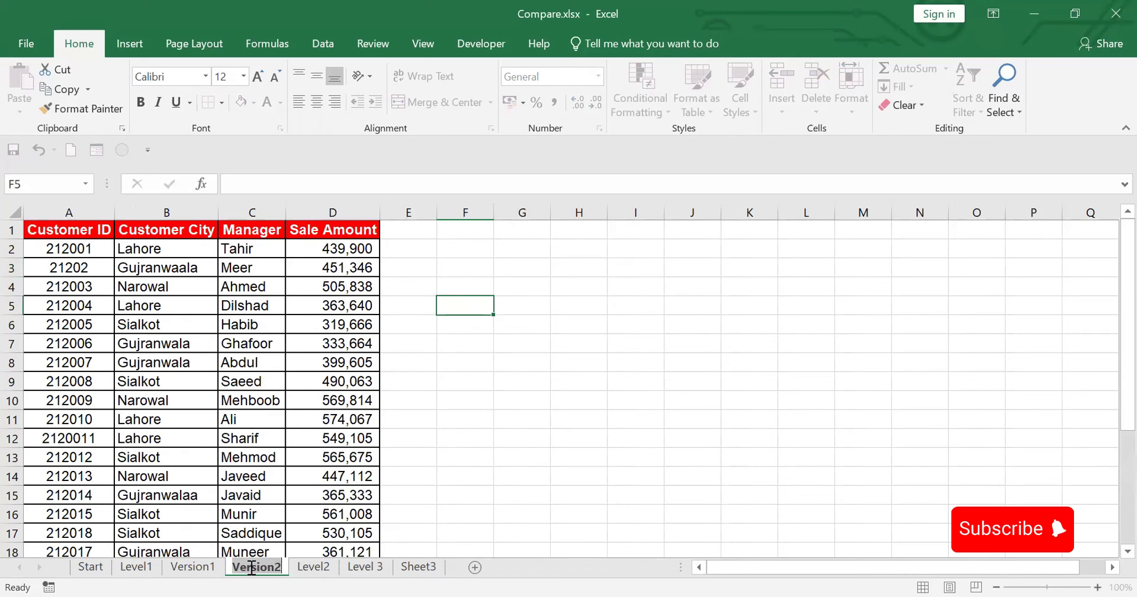
# Step: Copy the full table from the Version2 sheet and paste it into the Version1 sheet starting at cell F1
pyautogui.click(143, 568)
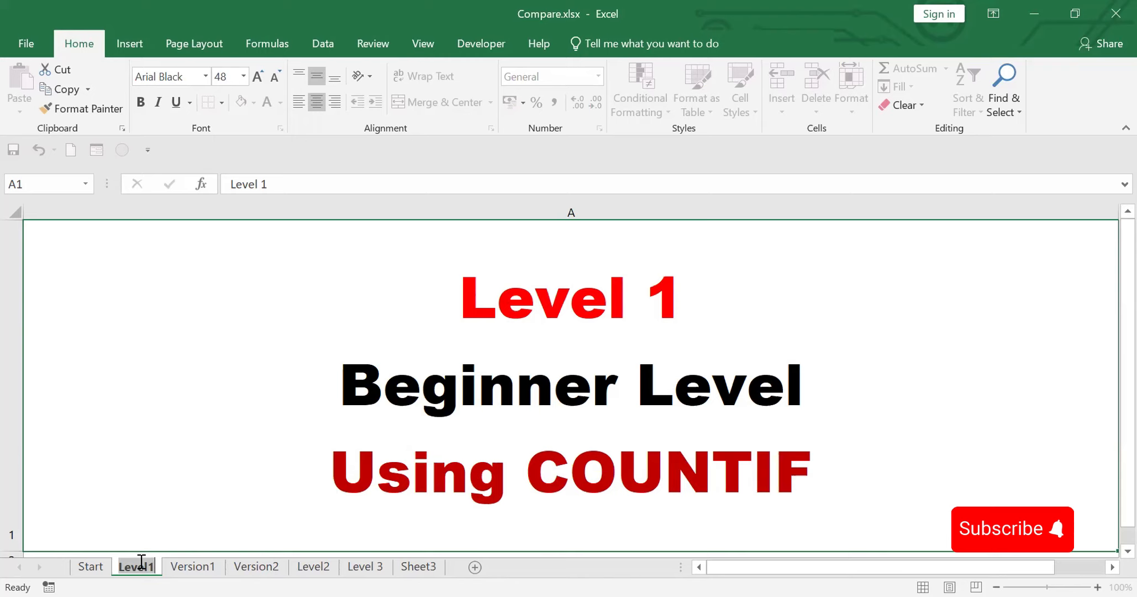
pyautogui.click(193, 566)
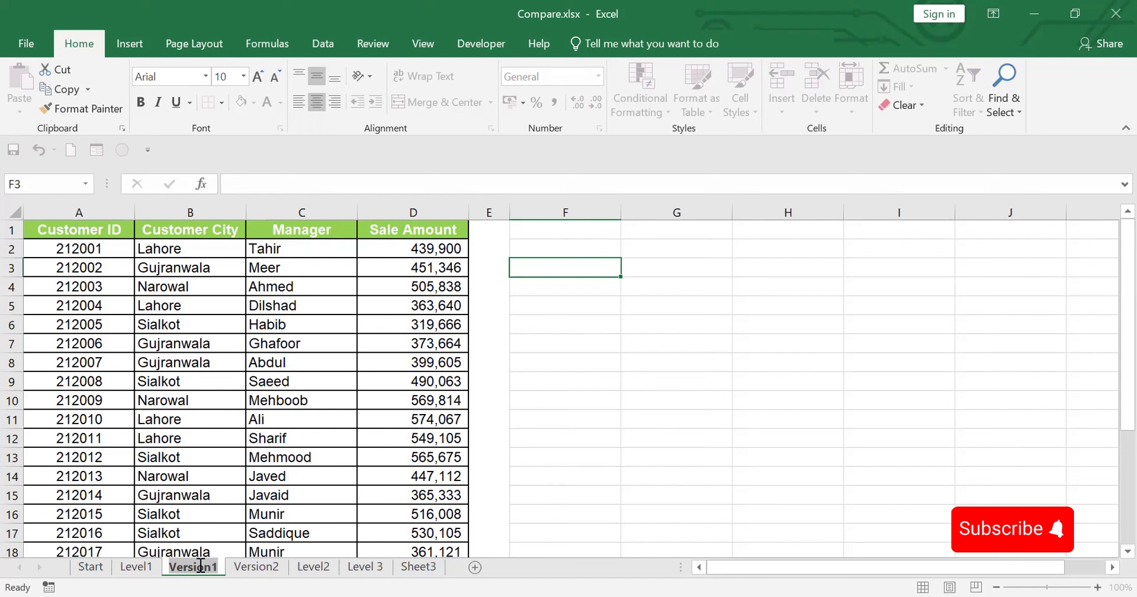
pyautogui.click(261, 572)
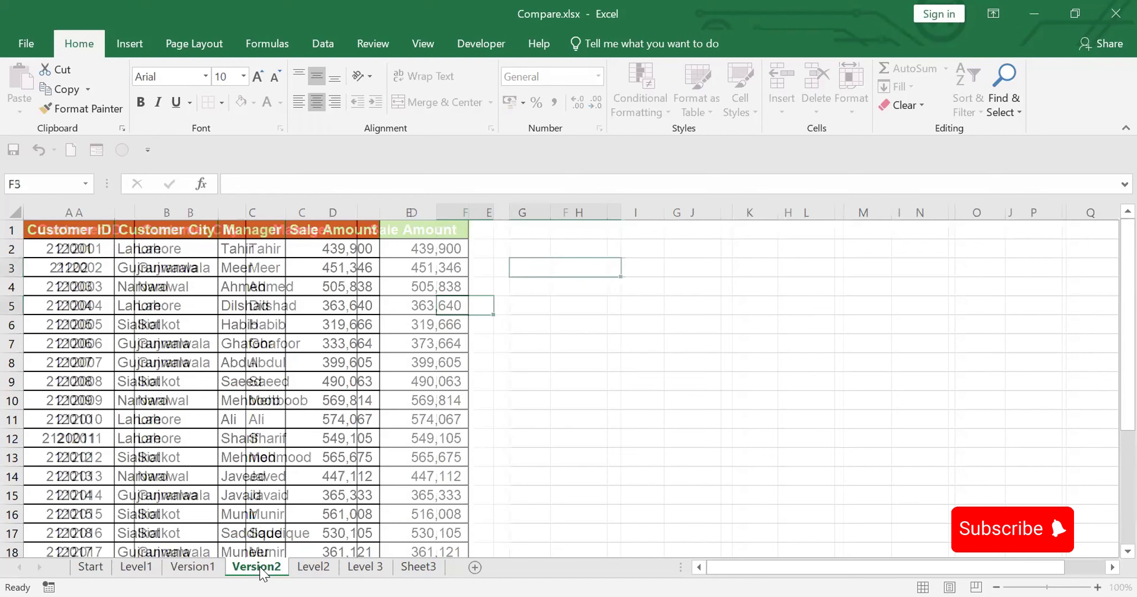
pyautogui.moveTo(65, 234); pyautogui.dragTo(300, 252)
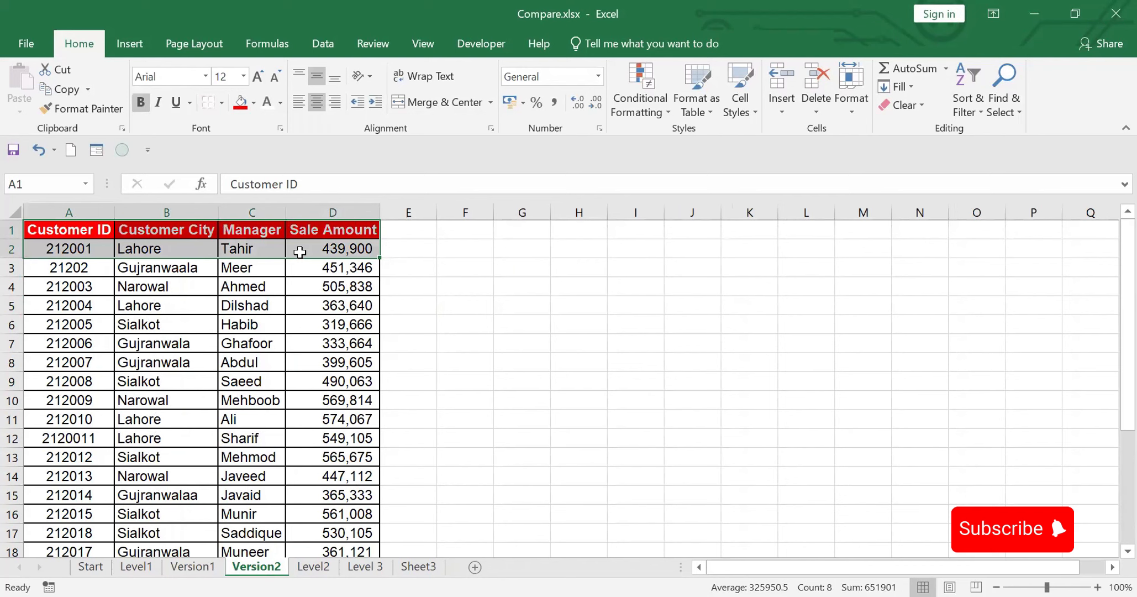
pyautogui.hotkey('ctrl', 'shift', 'Down')
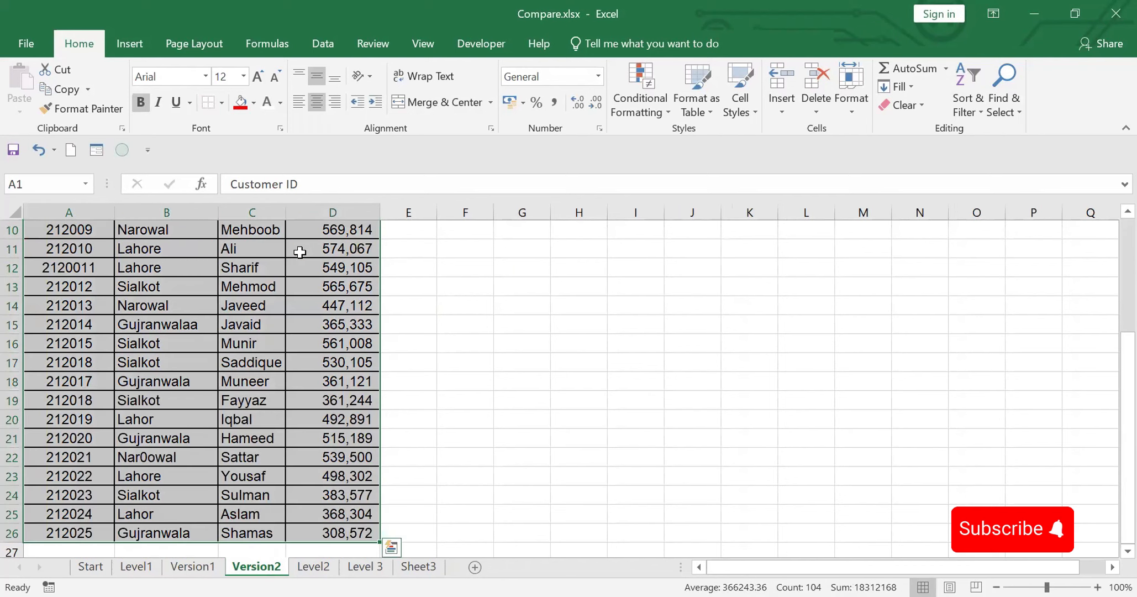
pyautogui.hotkey('ctrl', 'c')
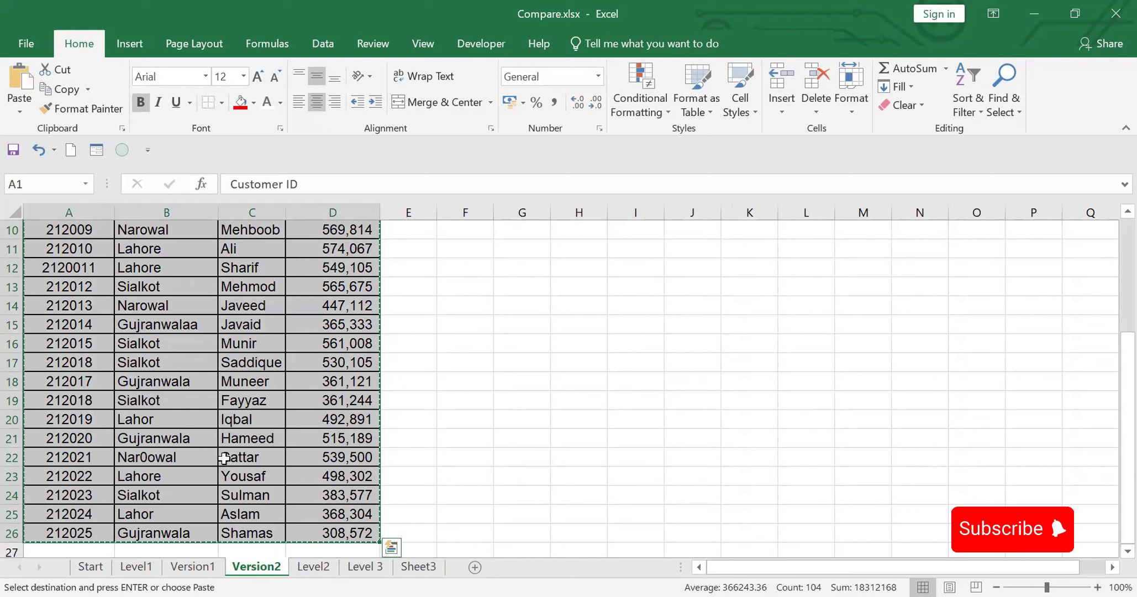
pyautogui.click(194, 566)
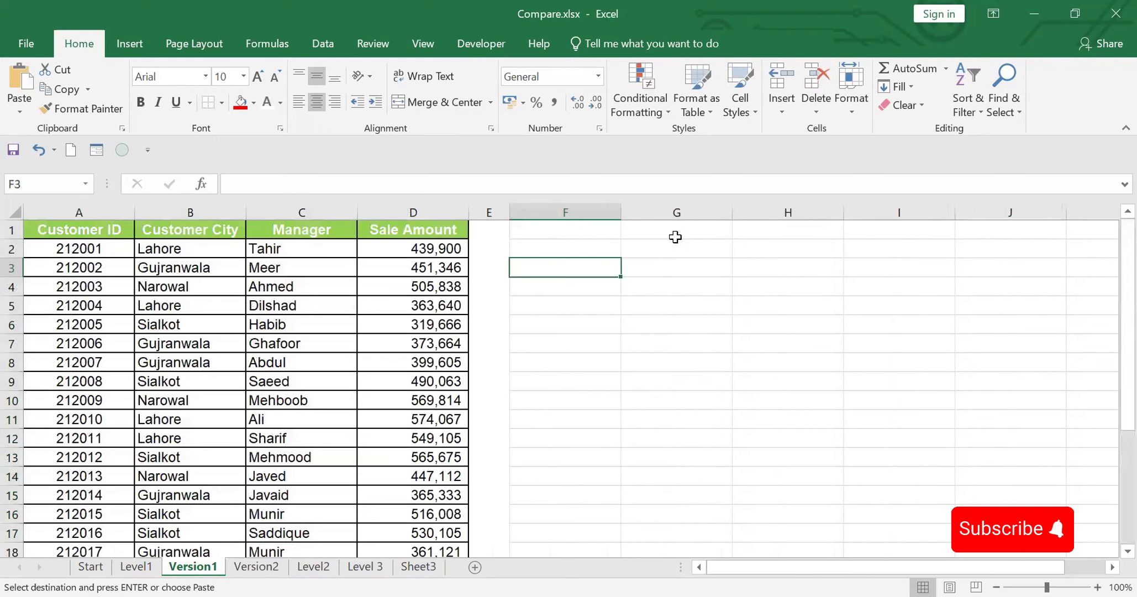
pyautogui.click(571, 232)
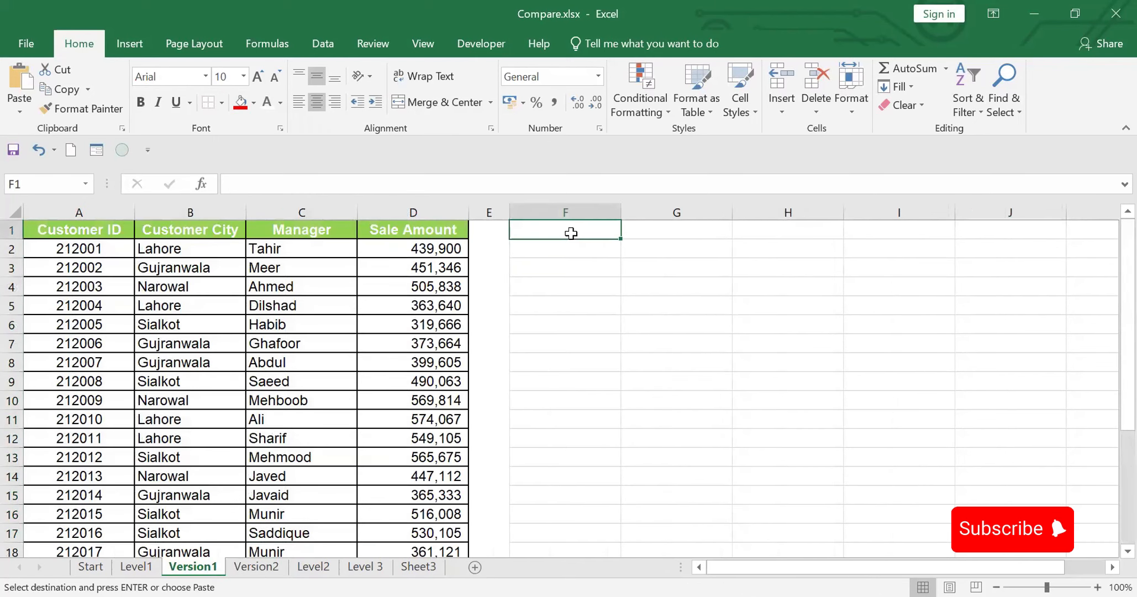
pyautogui.hotkey('ctrl', 'v')
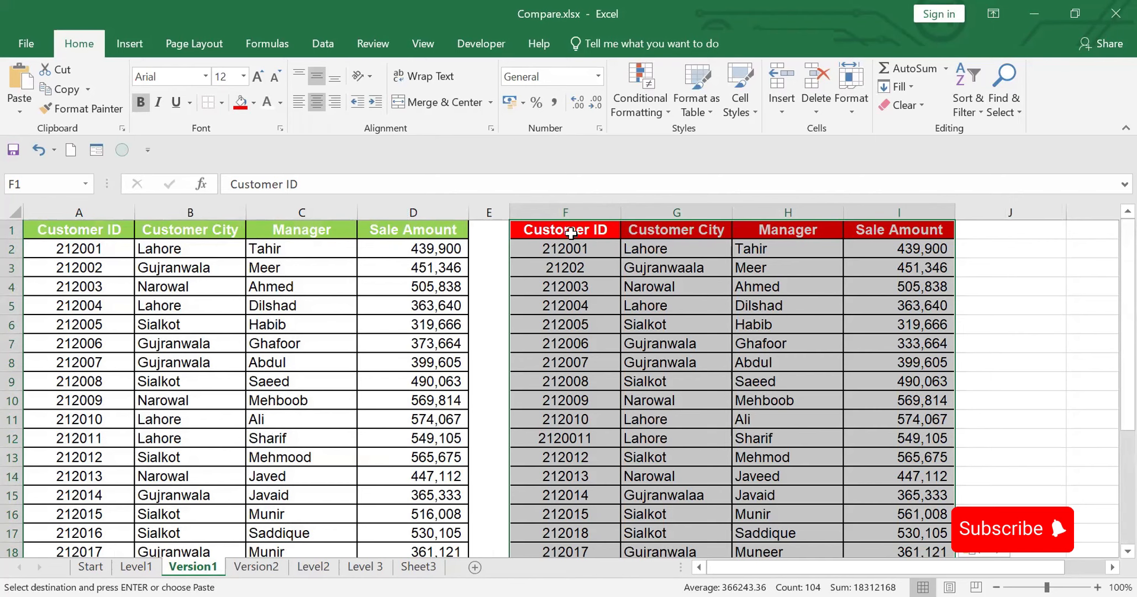
# Step: Insert and widen a column before the pasted table, leaving a single blank column E between the two tables
pyautogui.rightClick(572, 211)
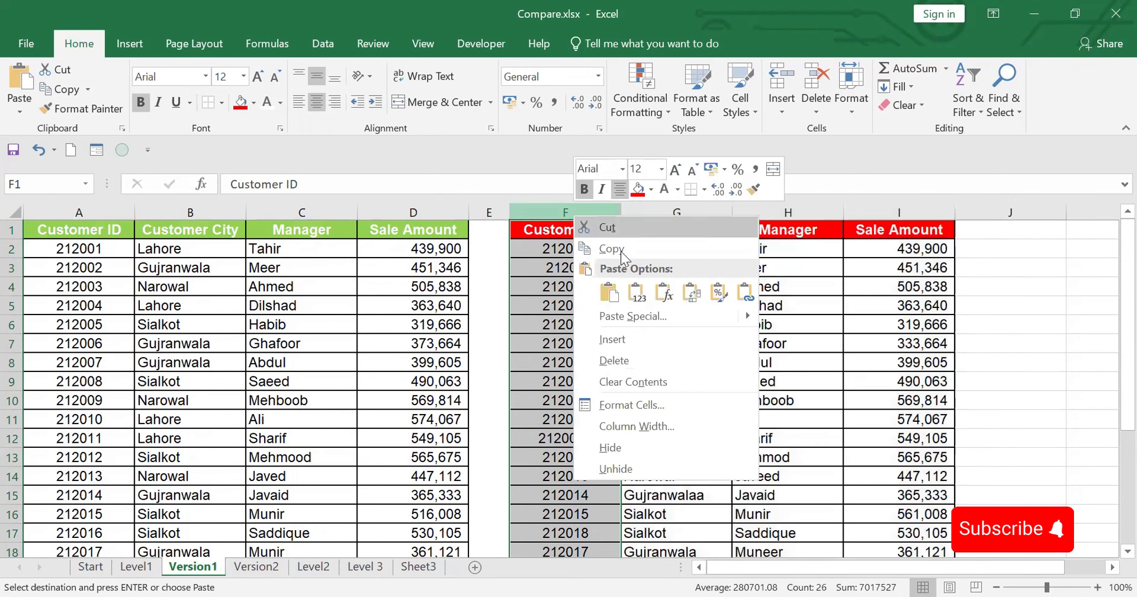
pyautogui.click(616, 340)
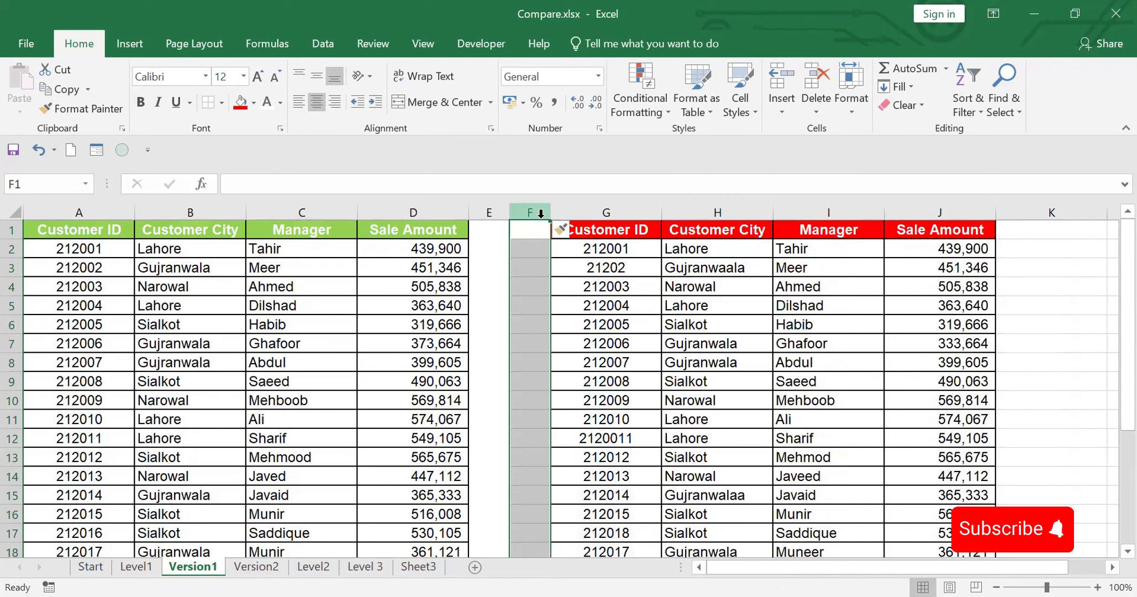
pyautogui.moveTo(623, 214); pyautogui.dragTo(625, 213)
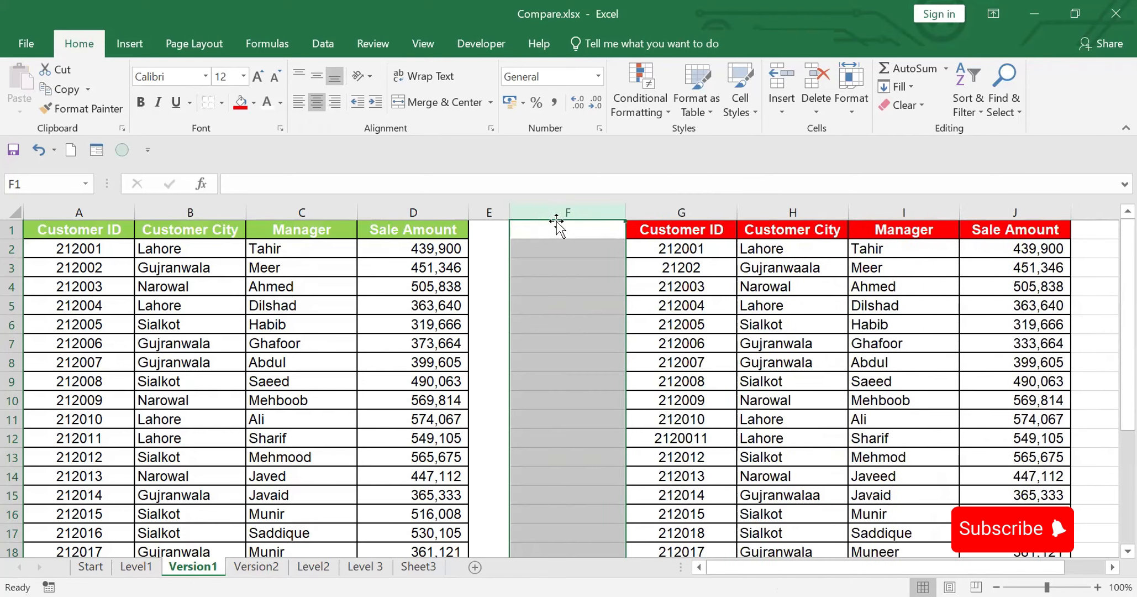
pyautogui.moveTo(509, 213); pyautogui.dragTo(480, 213)
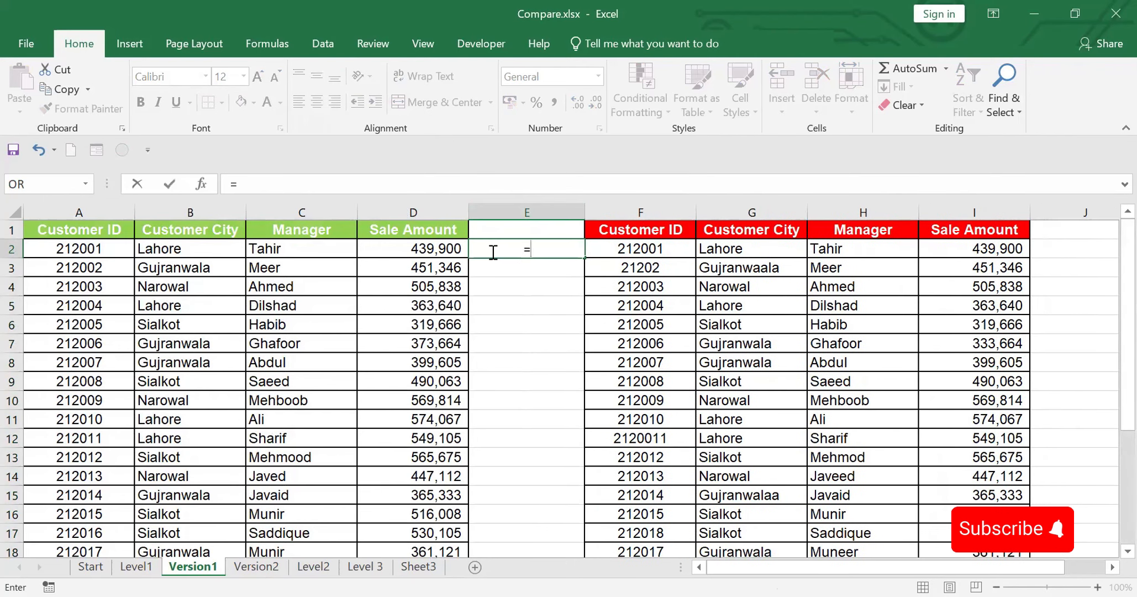
# Step: Enter =COUNTIF($A$2:$A$26,F2) in cell E2 and fill it down column E alongside the table's data rows
pyautogui.write('COU')
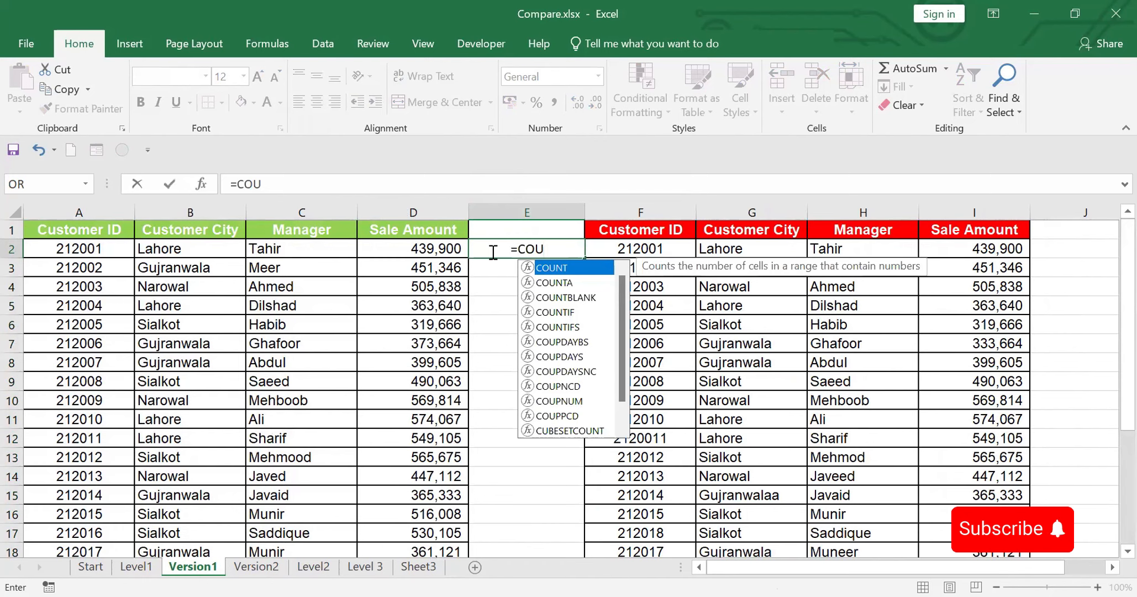
pyautogui.click(560, 312)
pyautogui.doubleClick(560, 313)
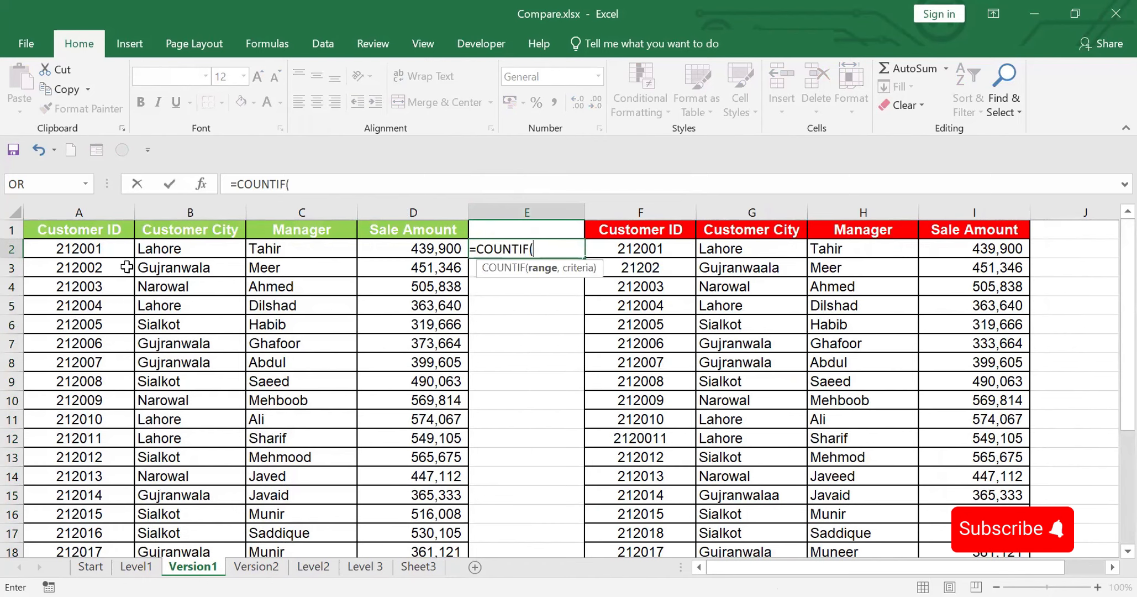
pyautogui.click(87, 248)
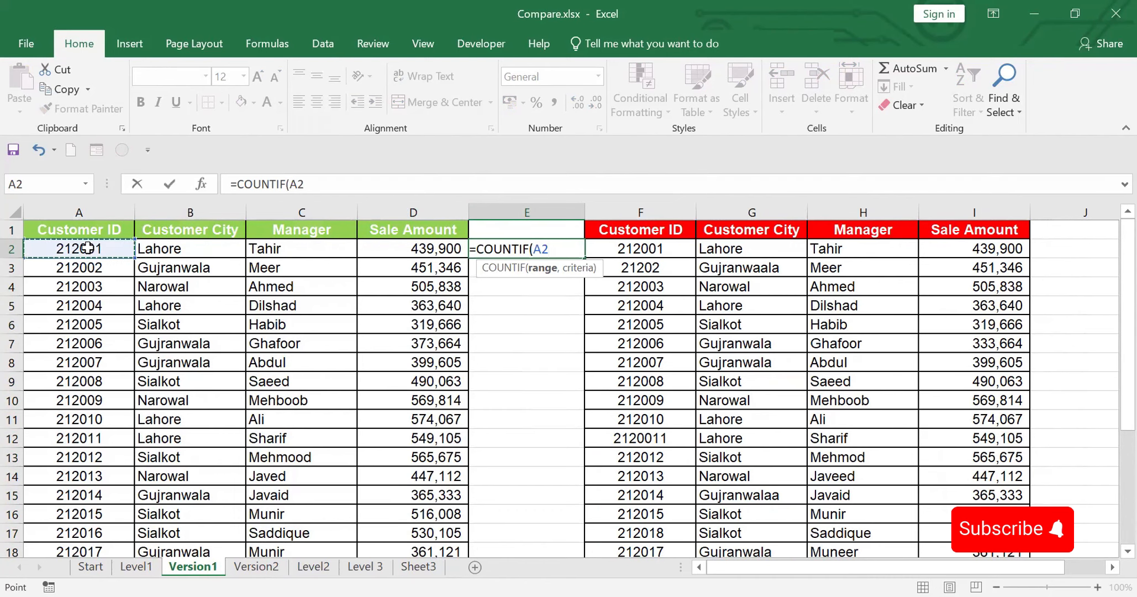
pyautogui.hotkey('ctrl', 'shift', 'Down')
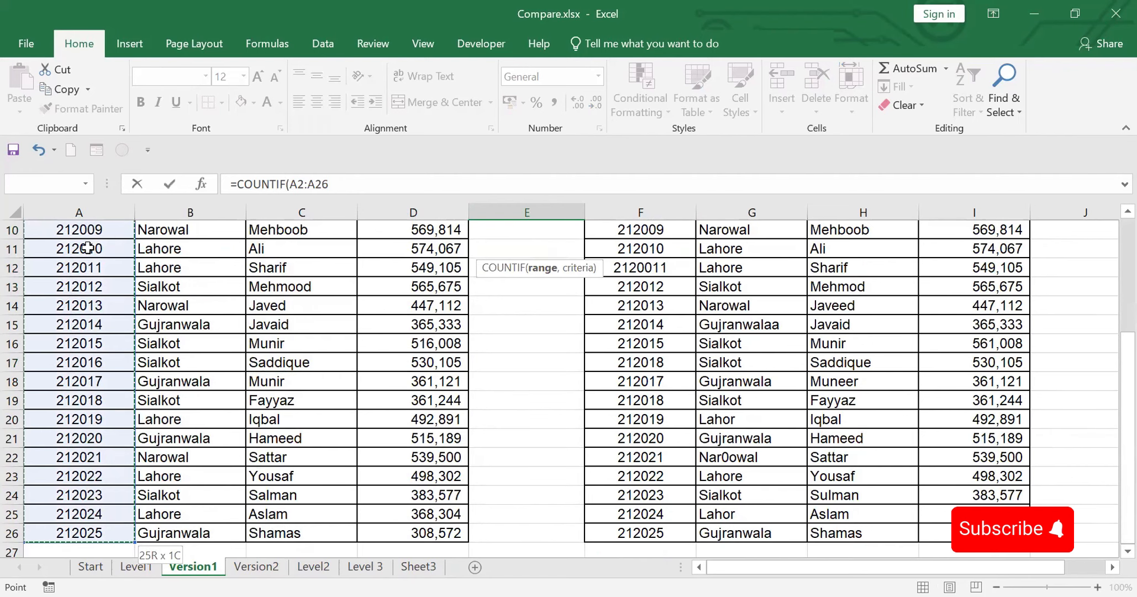
pyautogui.press('F4')
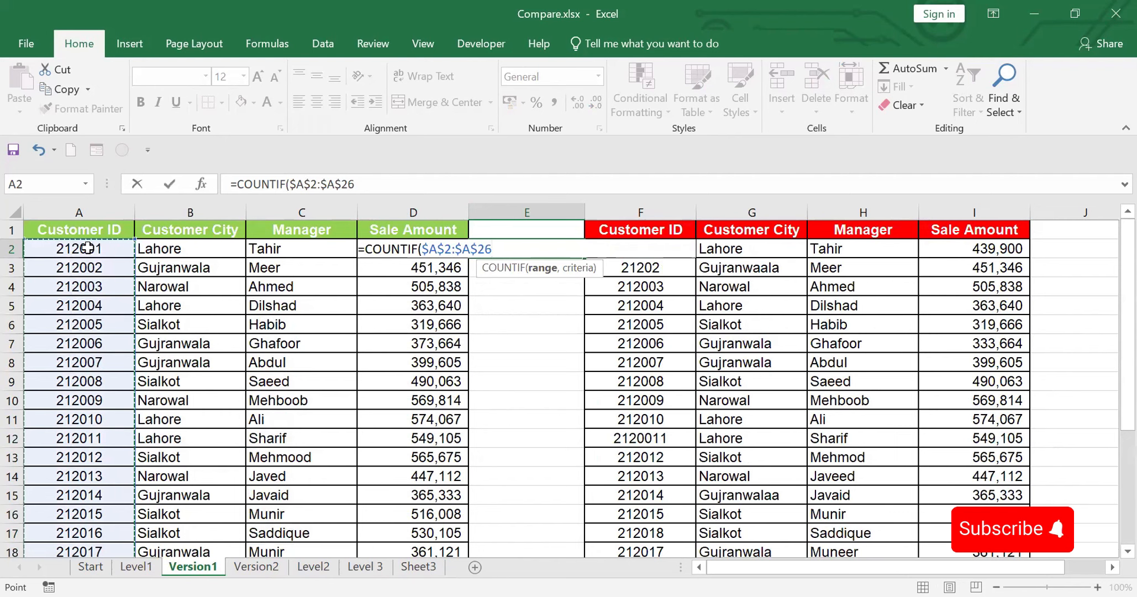
pyautogui.write(',')
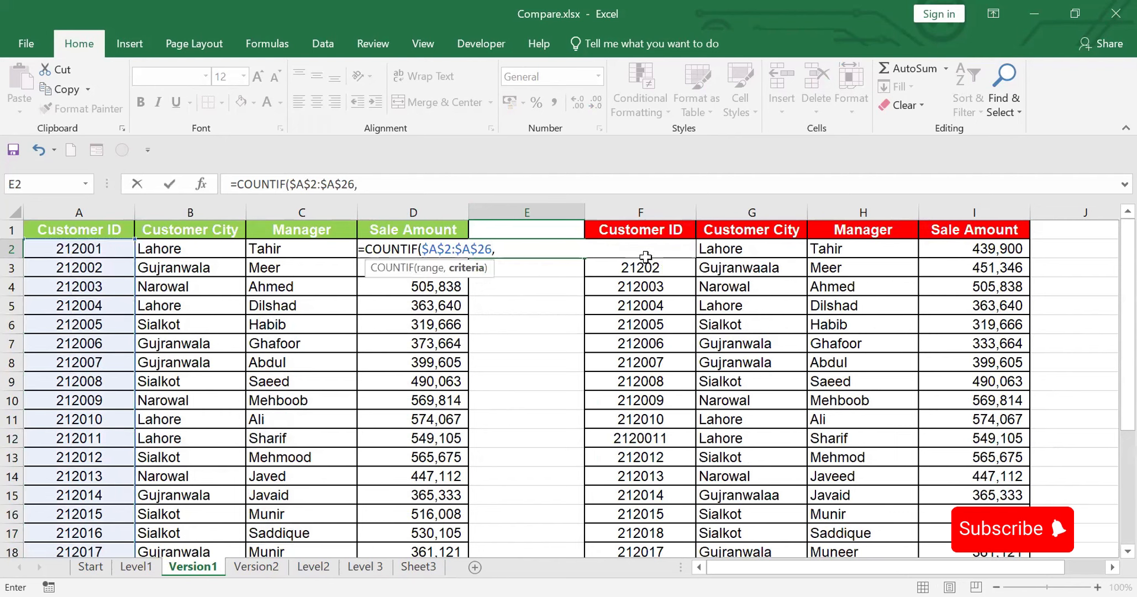
pyautogui.click(730, 252)
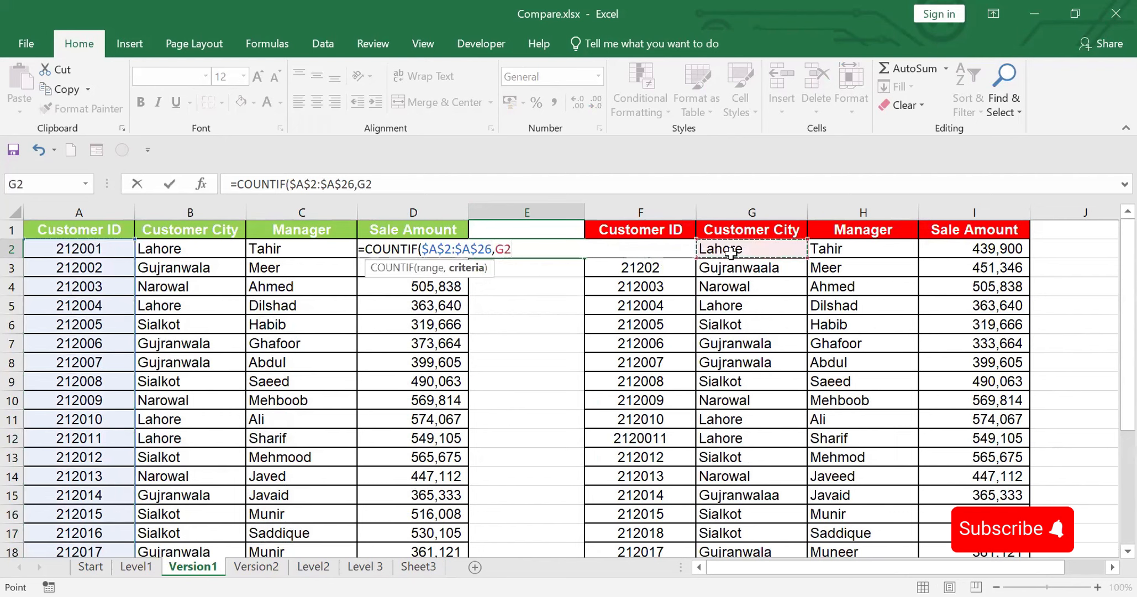
pyautogui.press('Left')
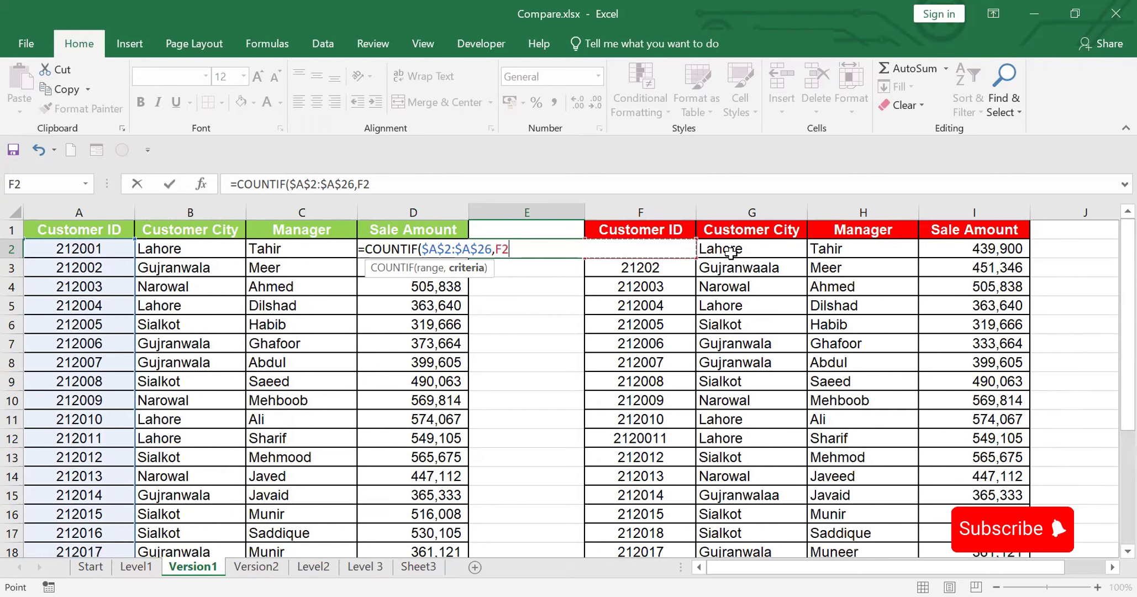
pyautogui.write(')')
pyautogui.press('Return')
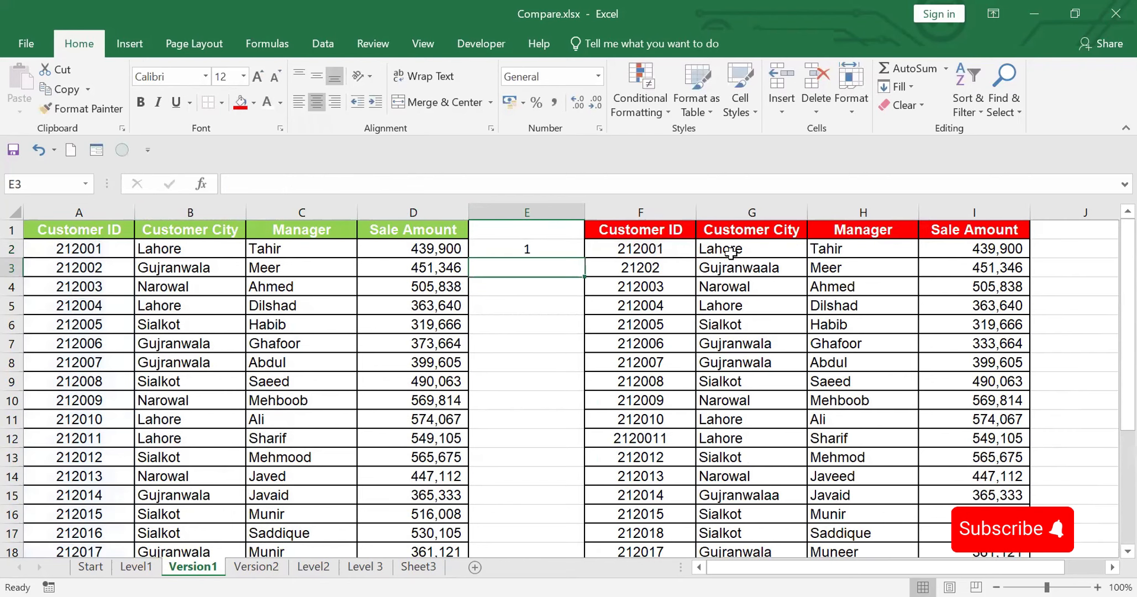
pyautogui.click(529, 247)
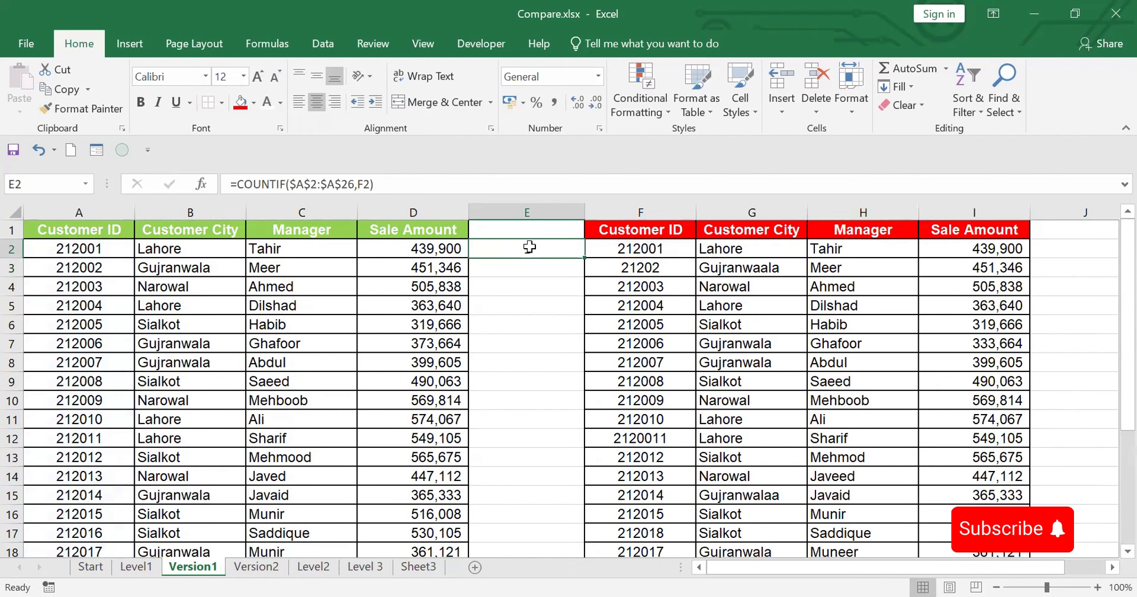
pyautogui.doubleClick(583, 258)
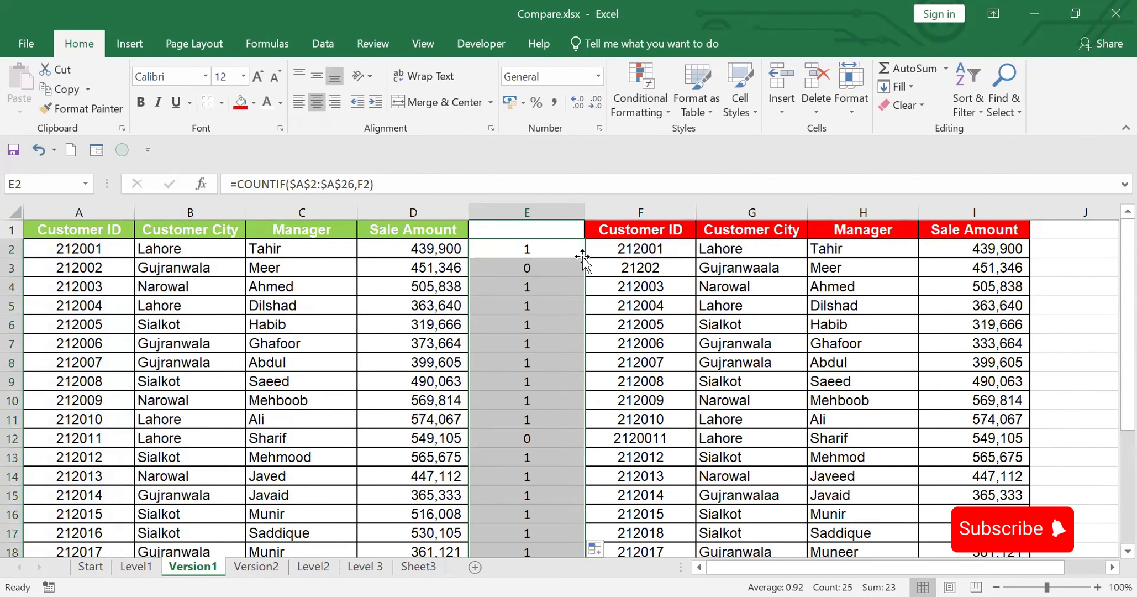
# Step: Highlight cells A3:E3 and cell E12 with a dark orange fill to mark the mismatched customer IDs
pyautogui.click(12, 267)
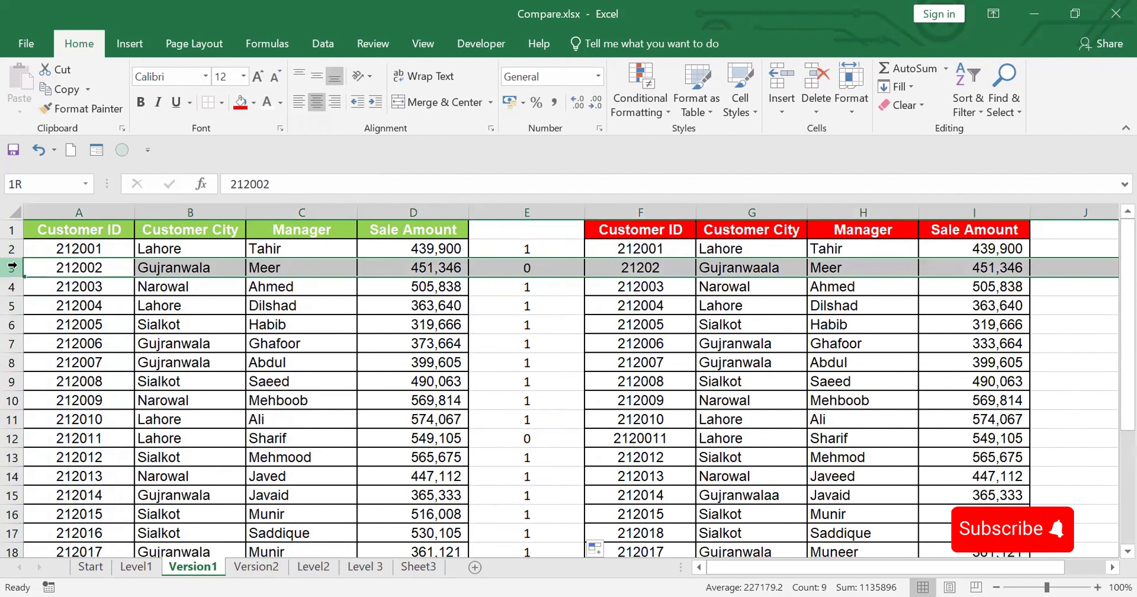
pyautogui.click(12, 437)
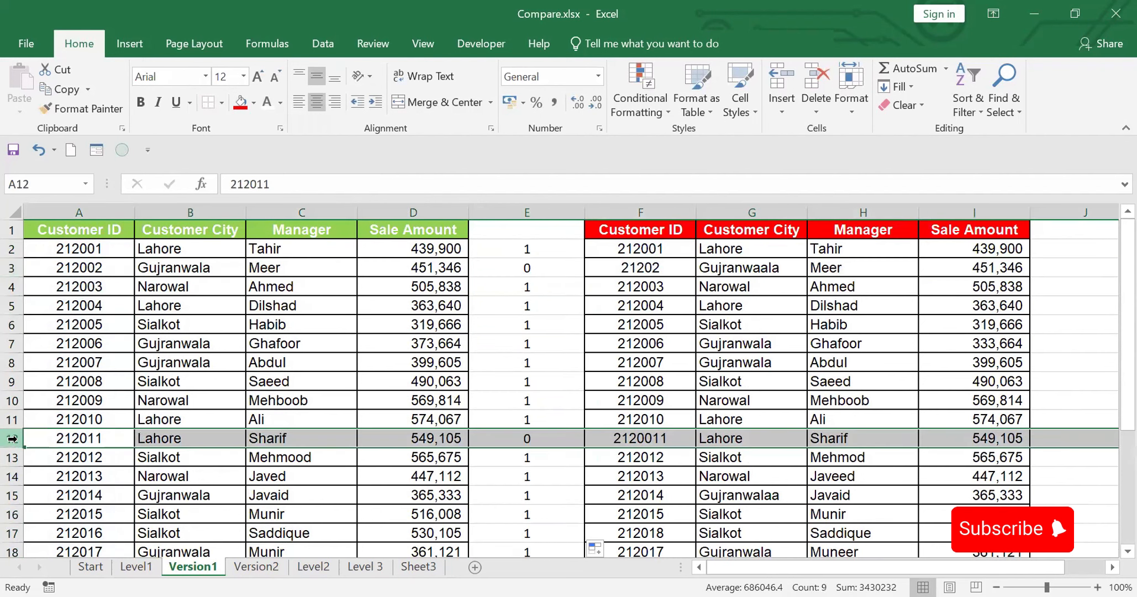
pyautogui.click(44, 268)
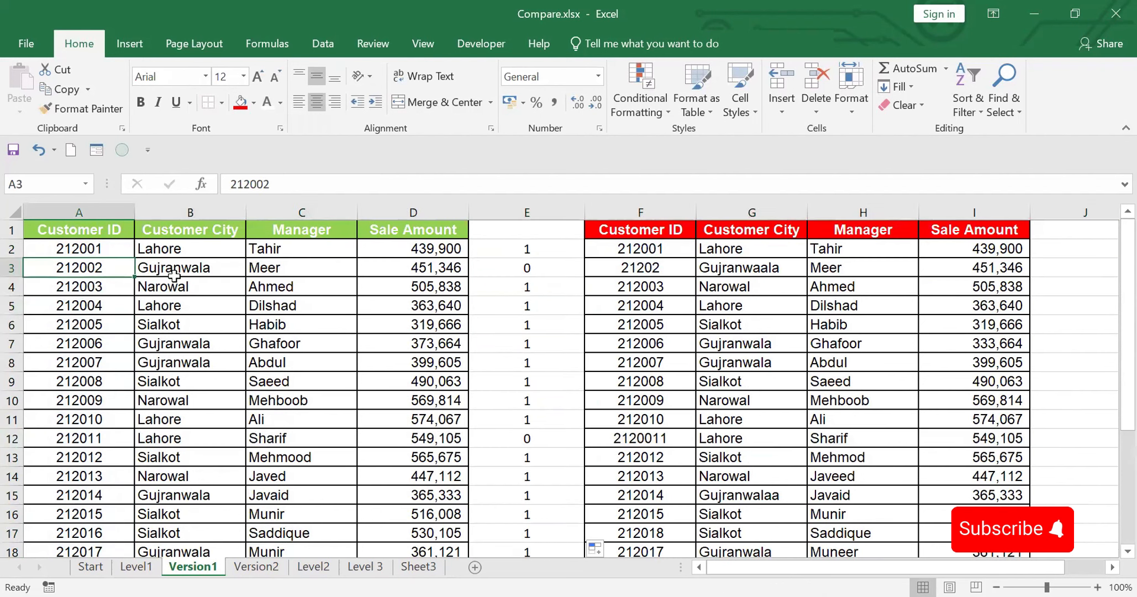
pyautogui.moveTo(174, 275); pyautogui.dragTo(505, 264)
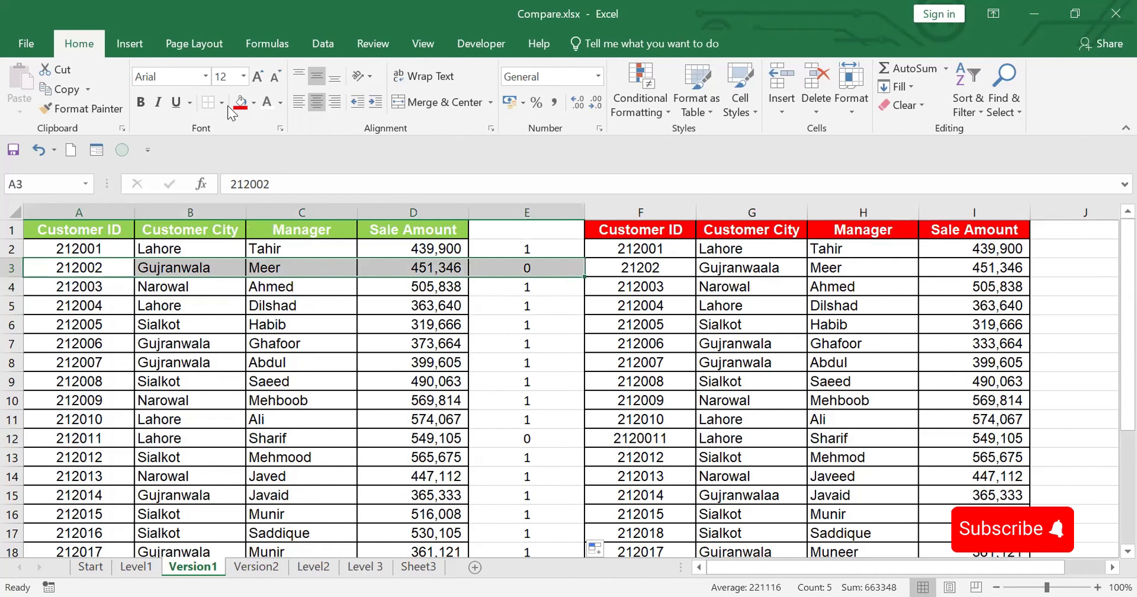
pyautogui.click(253, 102)
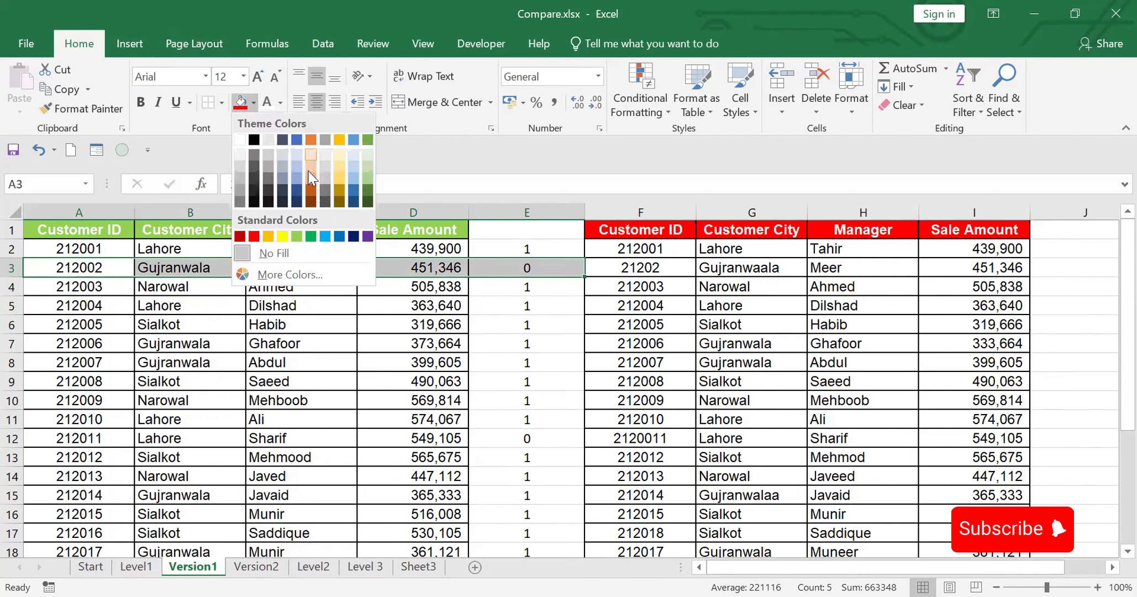
pyautogui.click(310, 196)
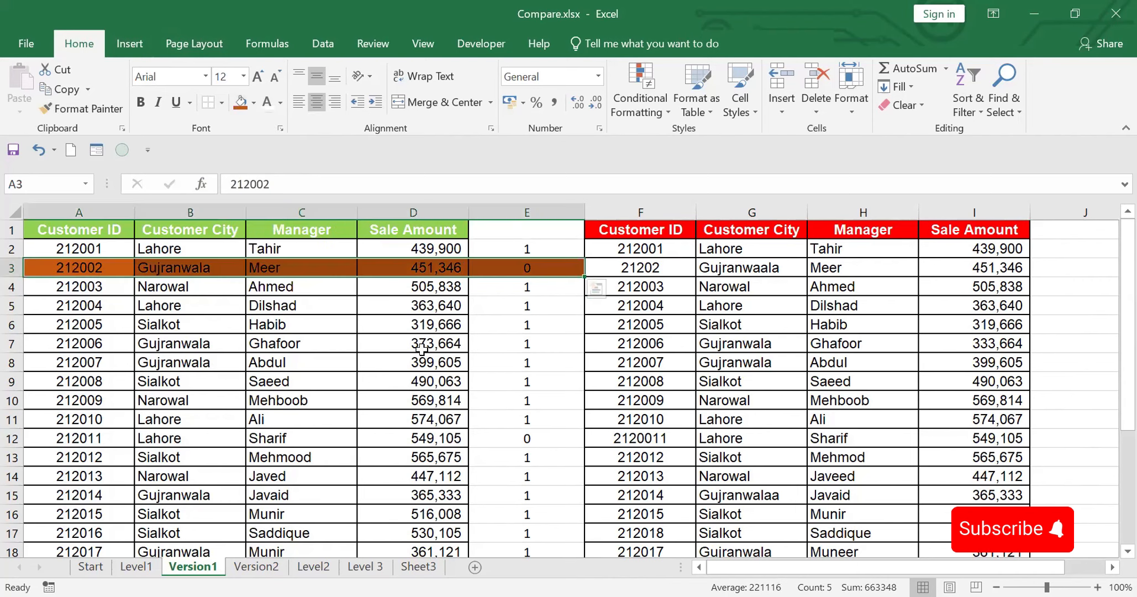
pyautogui.click(524, 441)
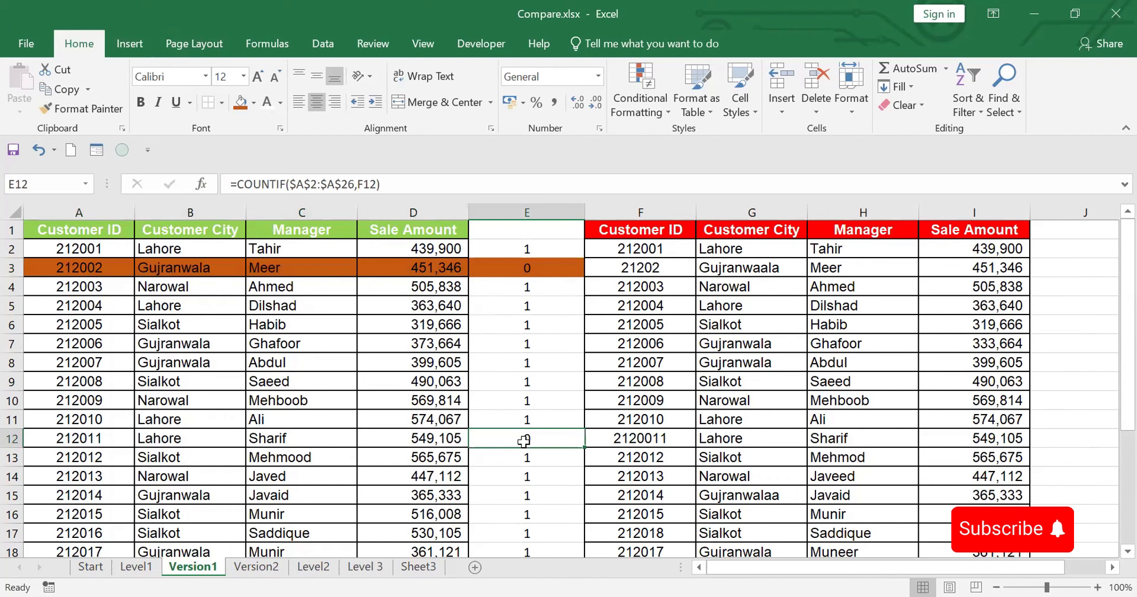
pyautogui.click(240, 106)
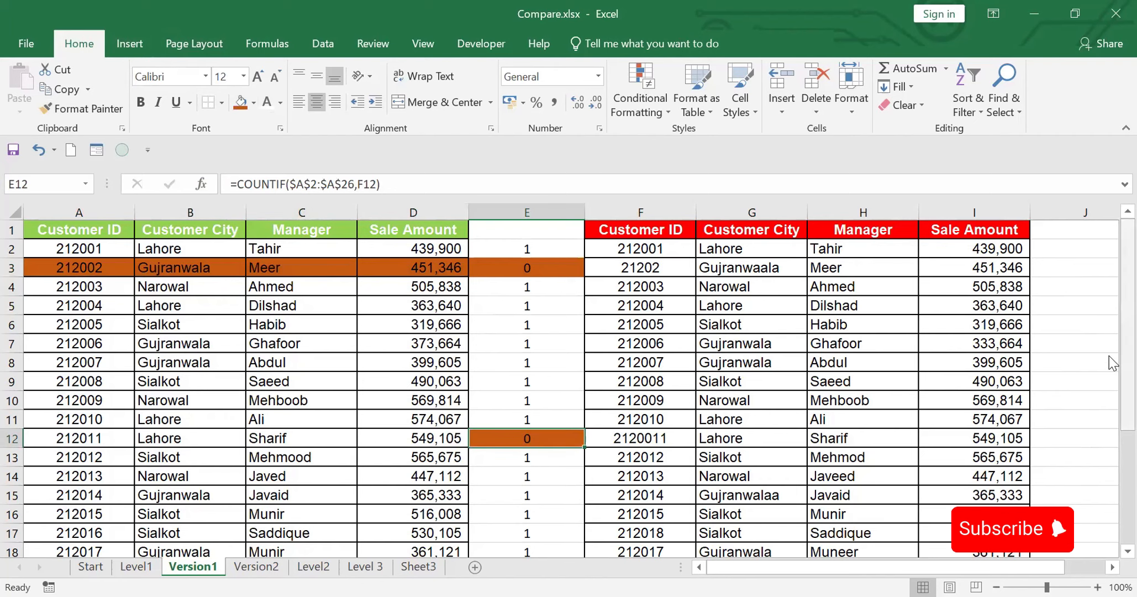
pyautogui.moveTo(1112, 363); pyautogui.dragTo(1111, 264)
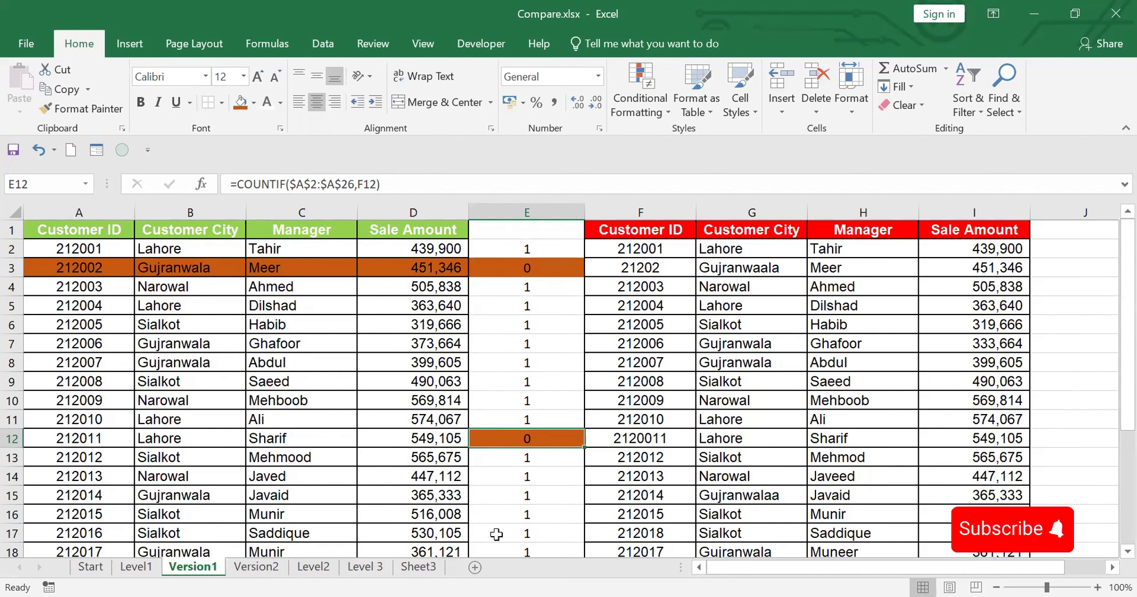
# Step: View the Level2 title sheet and return to the Version1 sheet
pyautogui.click(313, 569)
pyautogui.doubleClick(318, 569)
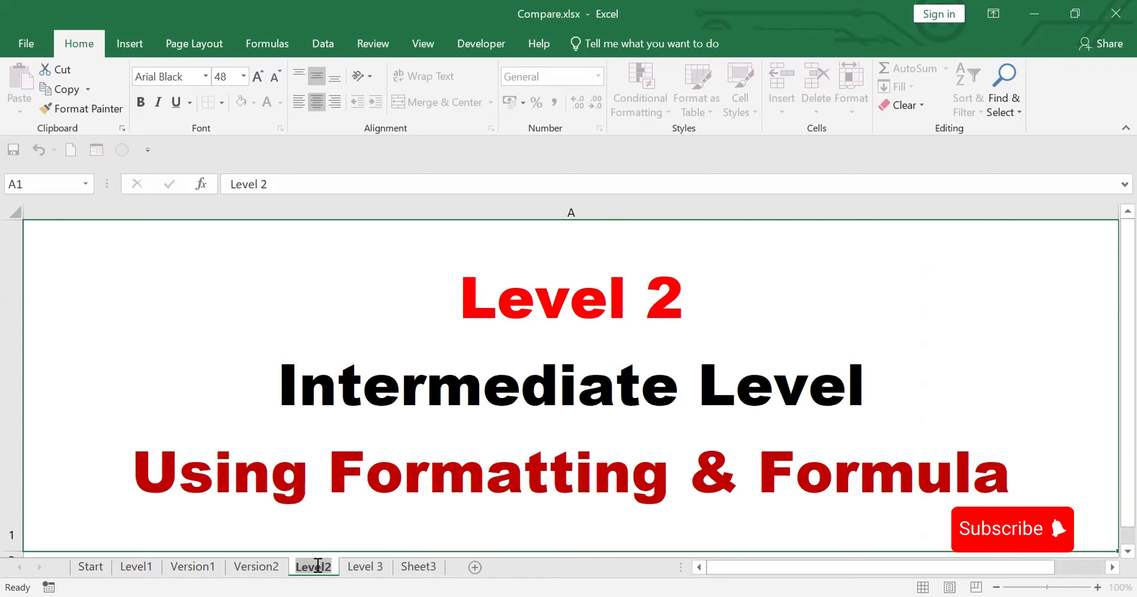
pyautogui.click(193, 567)
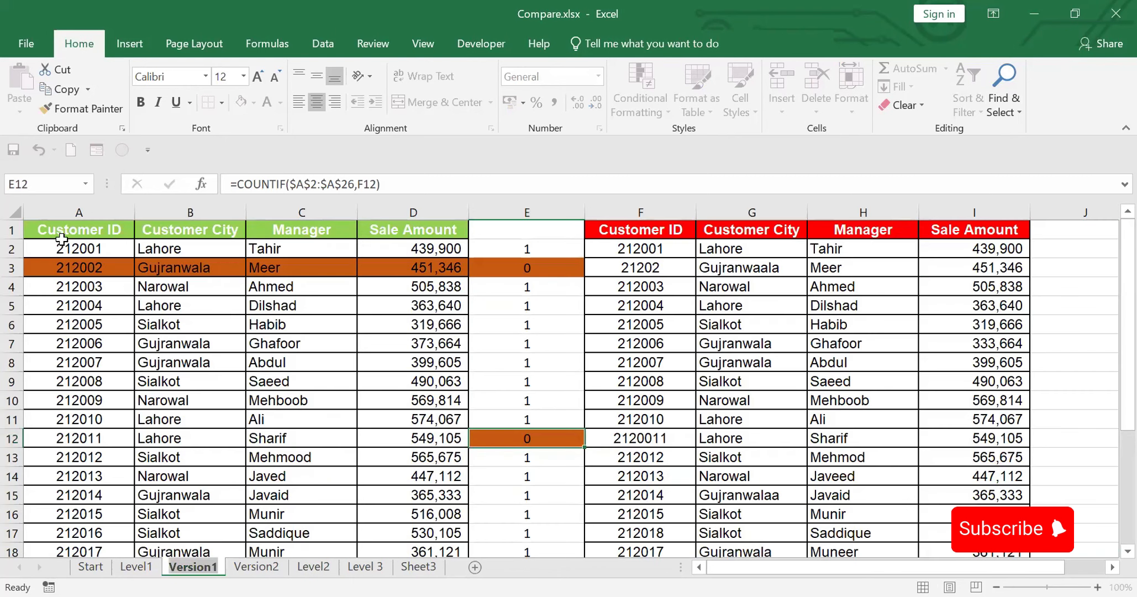
# Step: Set the fill of cells A3:D3 to white to clear the mismatch highlight from the first table
pyautogui.moveTo(61, 232); pyautogui.dragTo(363, 326)
pyautogui.moveTo(46, 268); pyautogui.dragTo(447, 265)
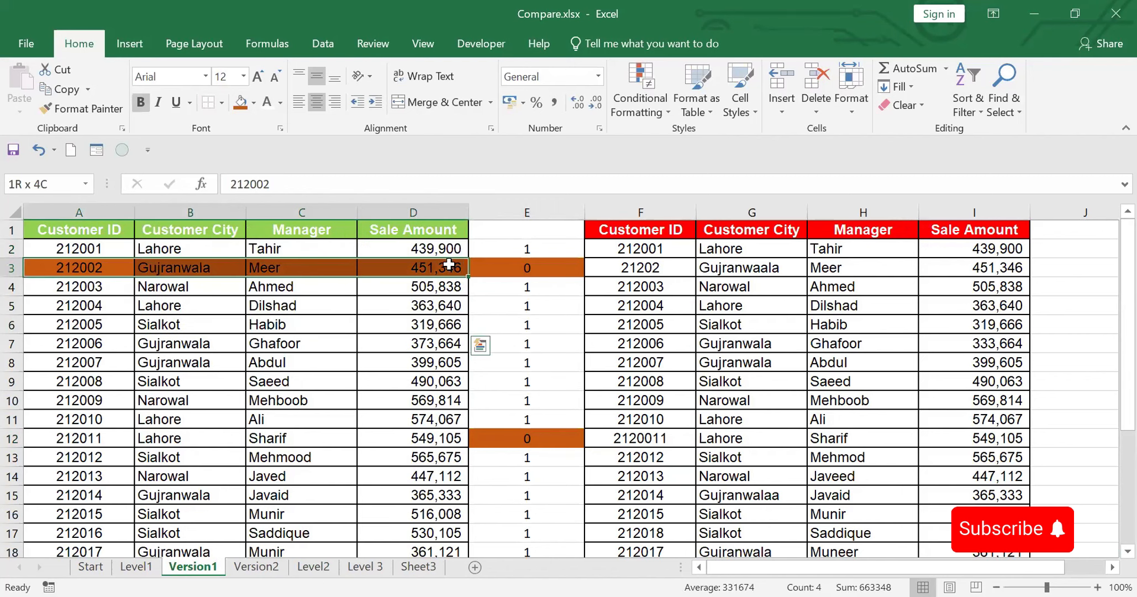
pyautogui.click(254, 102)
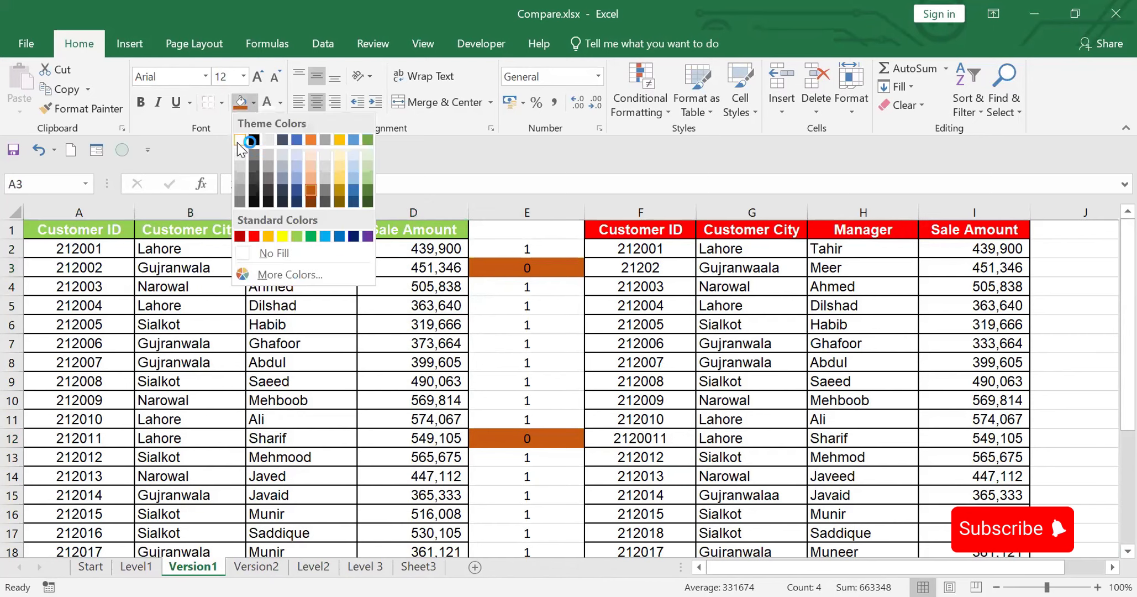
# Step: Start a new formula-based conditional formatting rule for the first table's range A1:D26
pyautogui.click(116, 226)
pyautogui.moveTo(75, 229); pyautogui.dragTo(408, 266)
pyautogui.hotkey('ctrl', 'shift', 'Down')
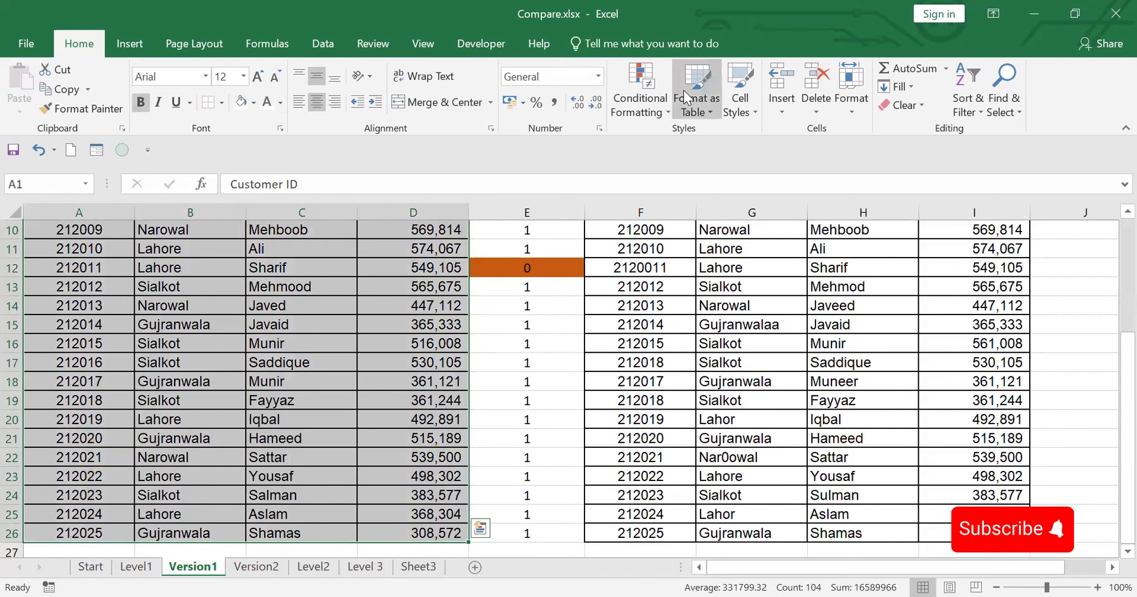
pyautogui.click(640, 74)
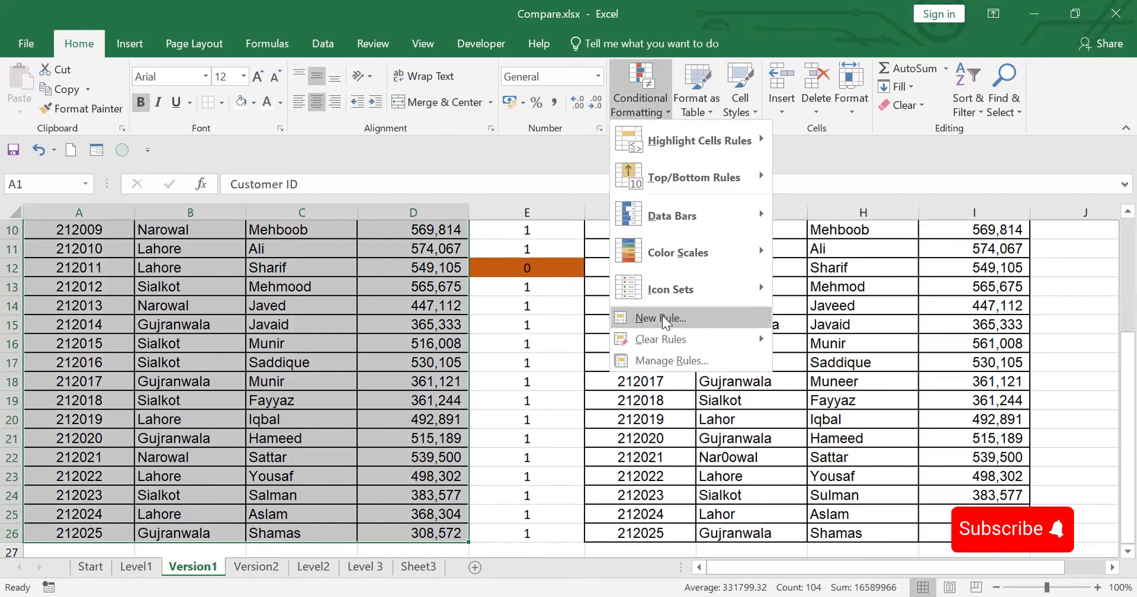
pyautogui.click(661, 318)
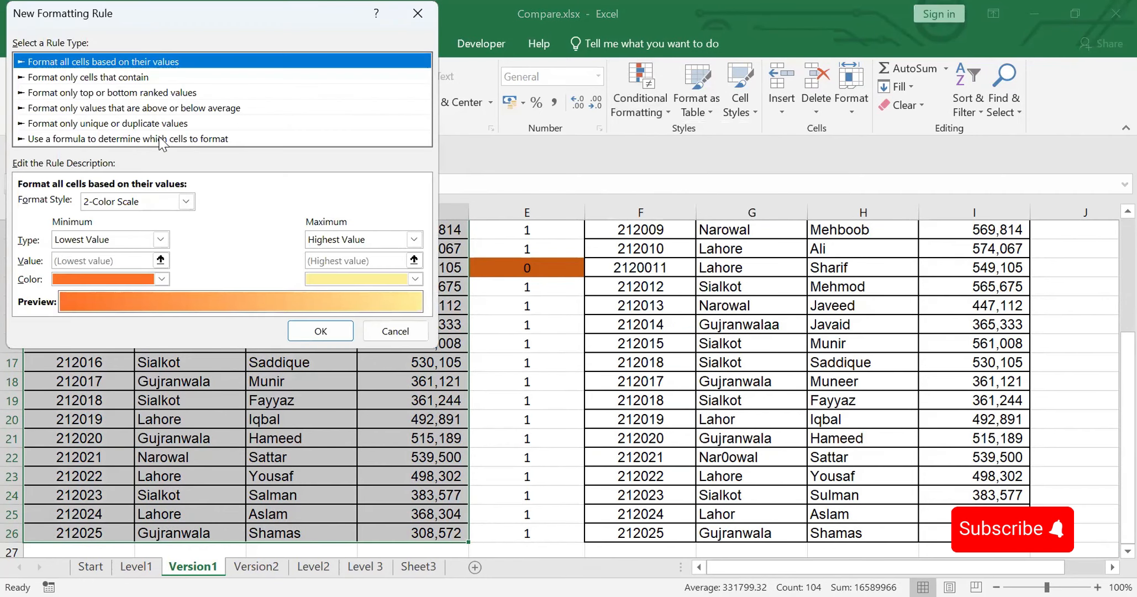
pyautogui.click(223, 141)
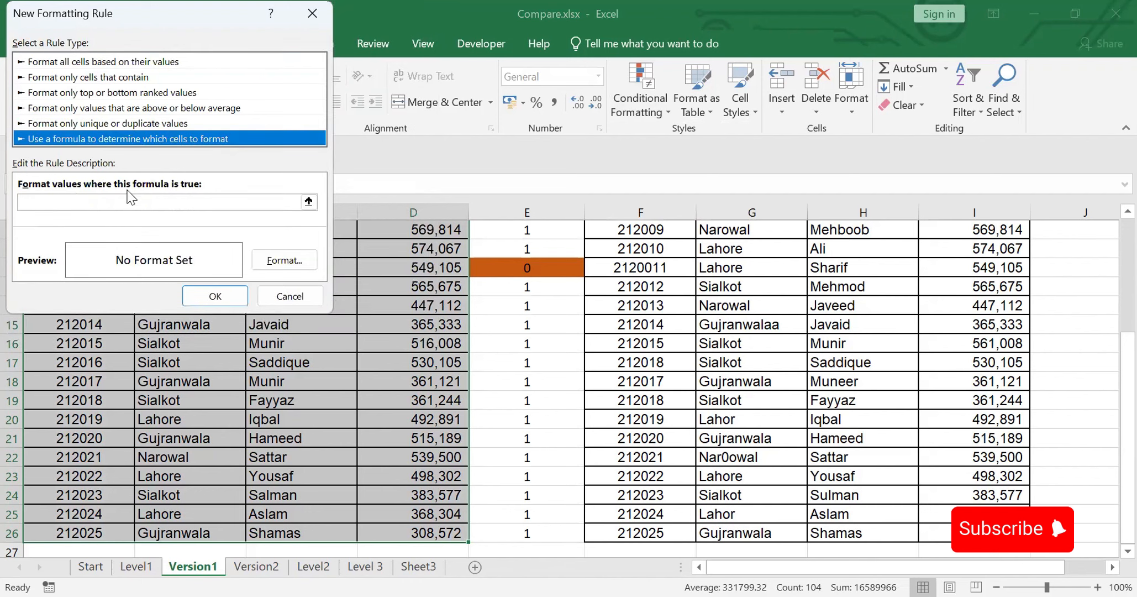
pyautogui.click(64, 203)
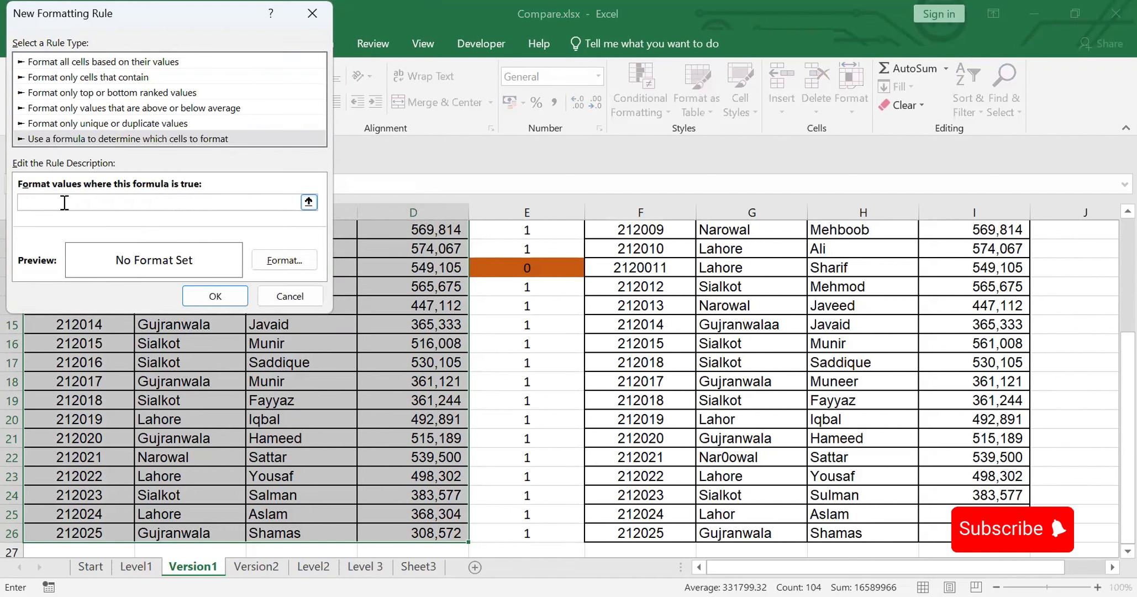
# Step: Enter =A1<>F1 with relative references as the condition of the formatting rule
pyautogui.write('=')
pyautogui.click(75, 228)
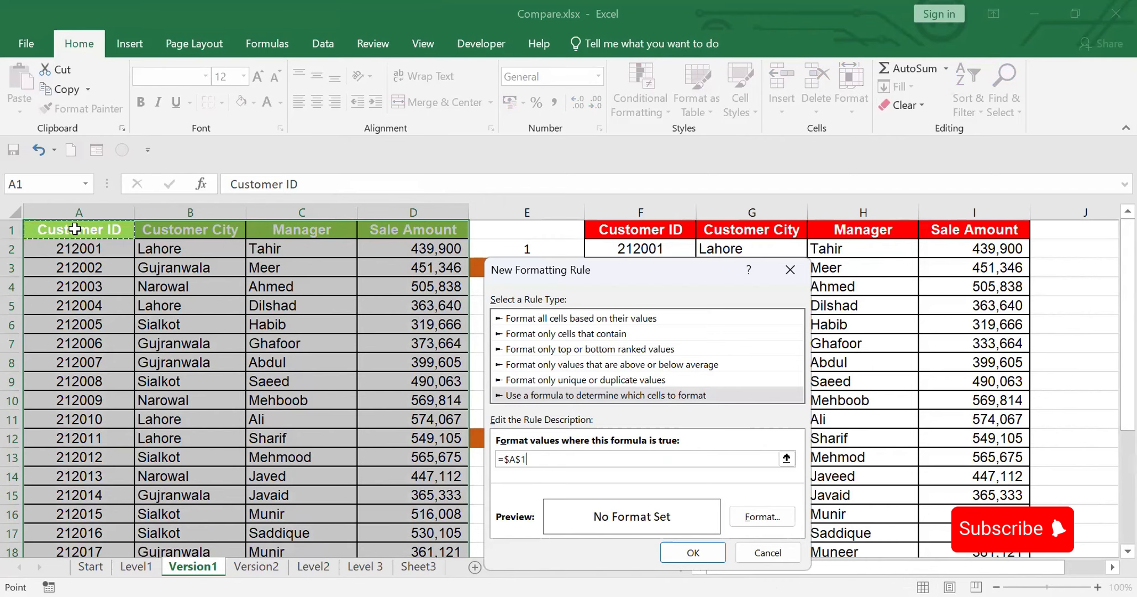
pyautogui.press('F4')
pyautogui.press('F4')
pyautogui.press('F4')
pyautogui.write('<>')
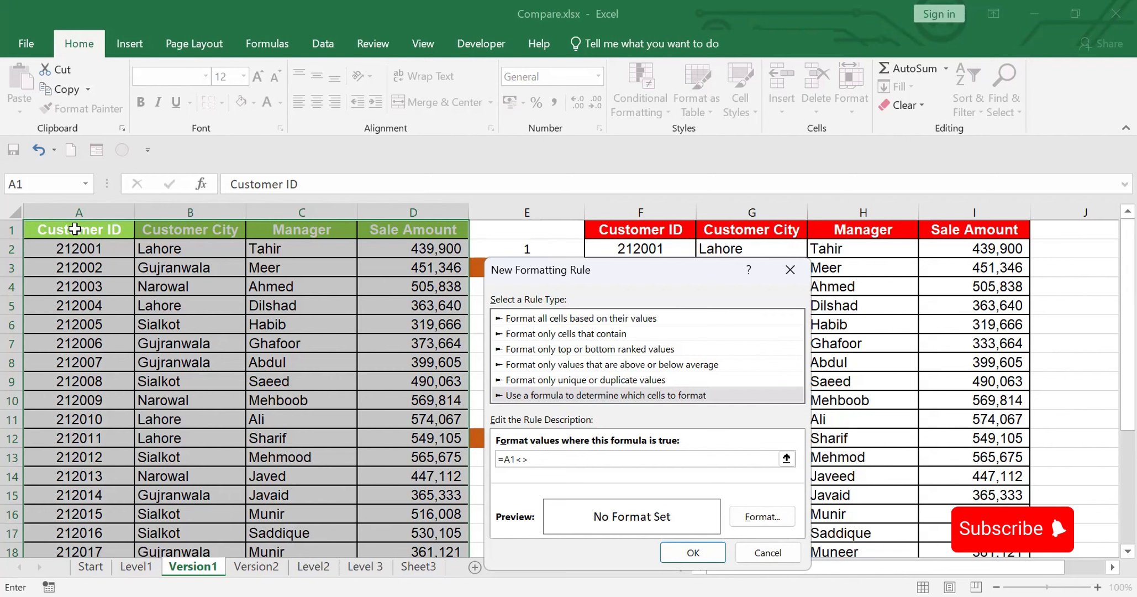
pyautogui.click(617, 232)
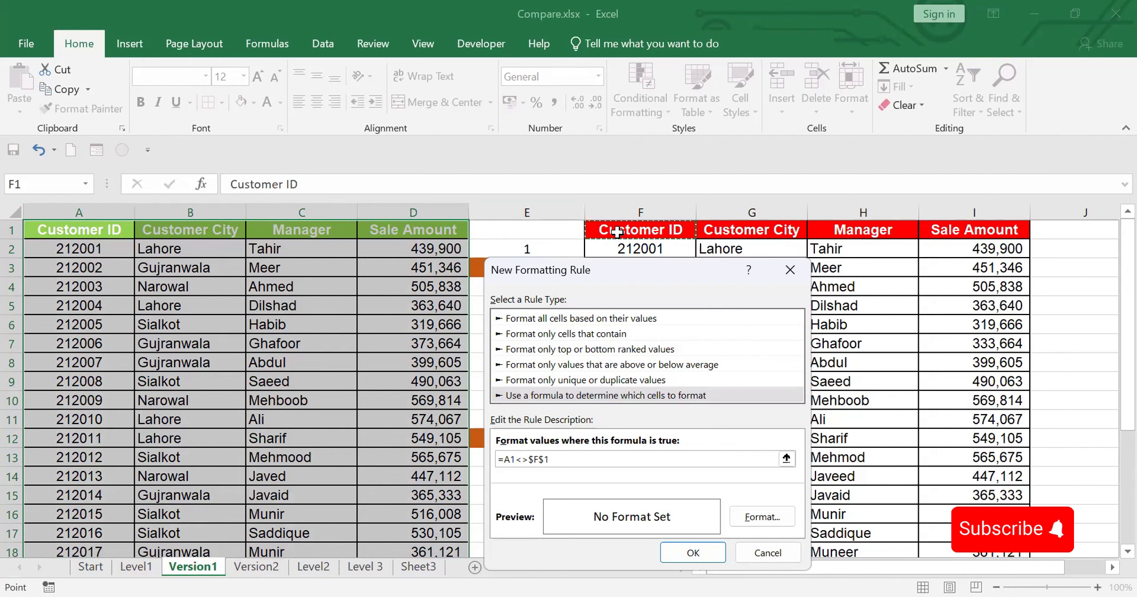
pyautogui.press('F4')
pyautogui.press('F4')
pyautogui.press('F4')
# Step: Give the rule a yellow fill, apply it to the first table, and review the highlighted differences
pyautogui.click(762, 517)
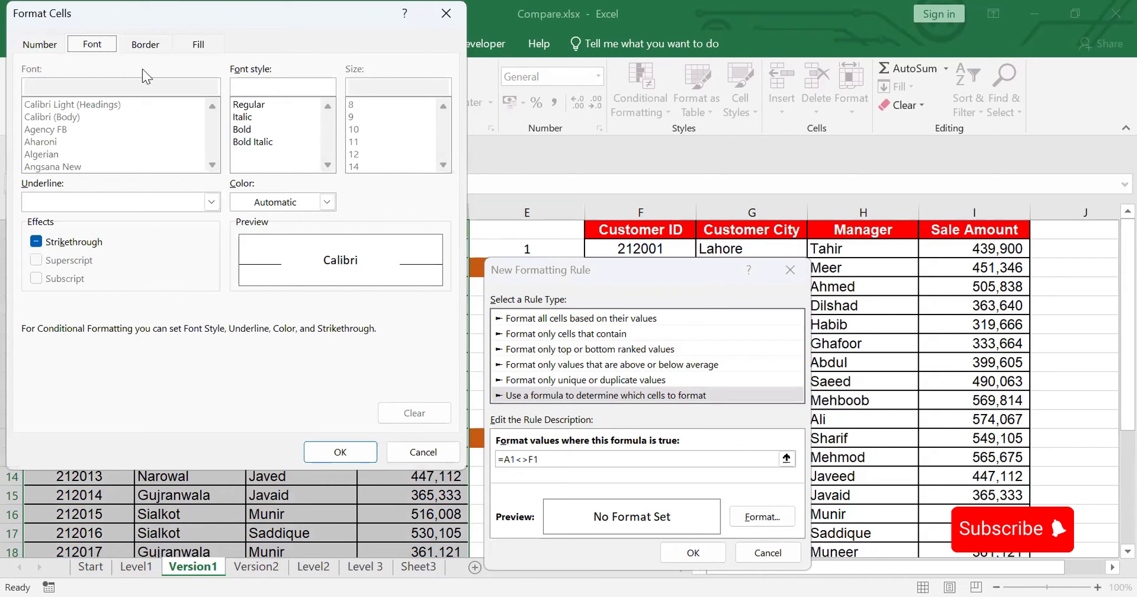
pyautogui.click(198, 46)
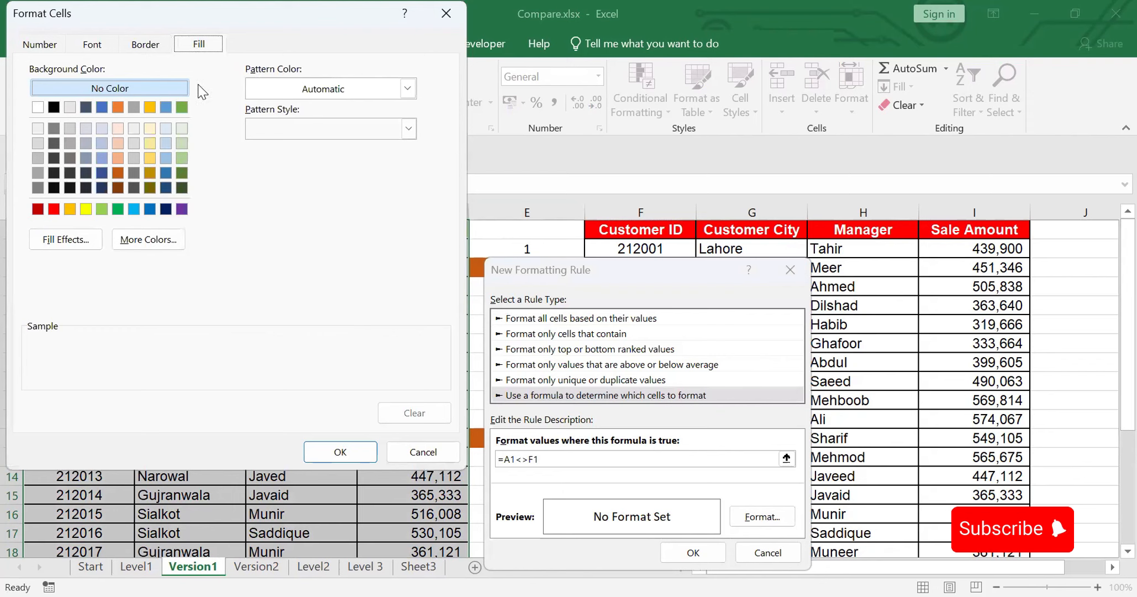
pyautogui.click(83, 210)
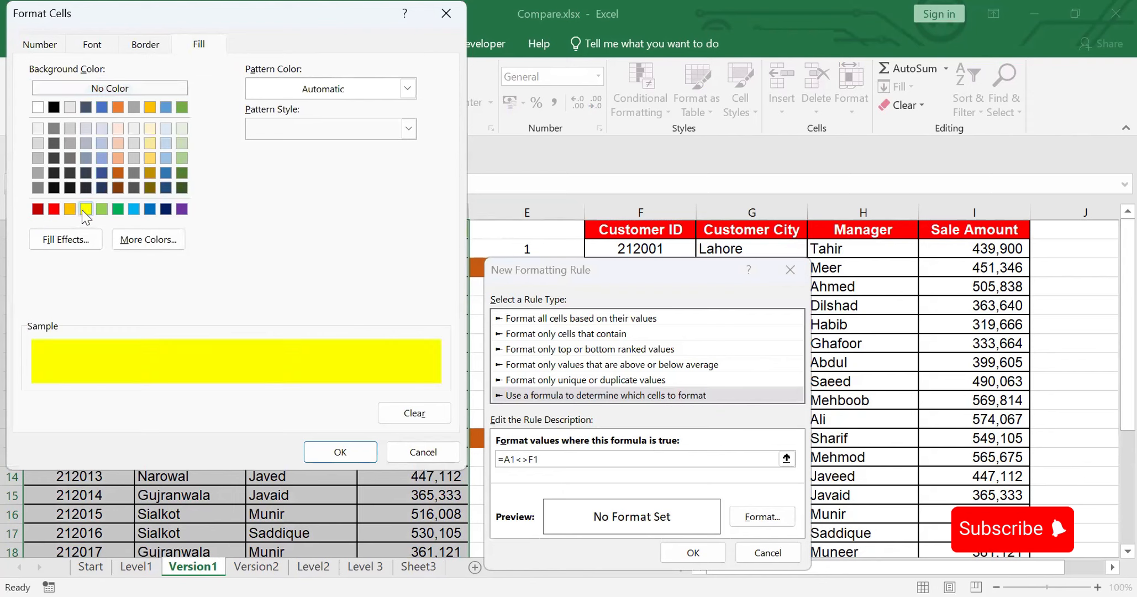
pyautogui.click(341, 453)
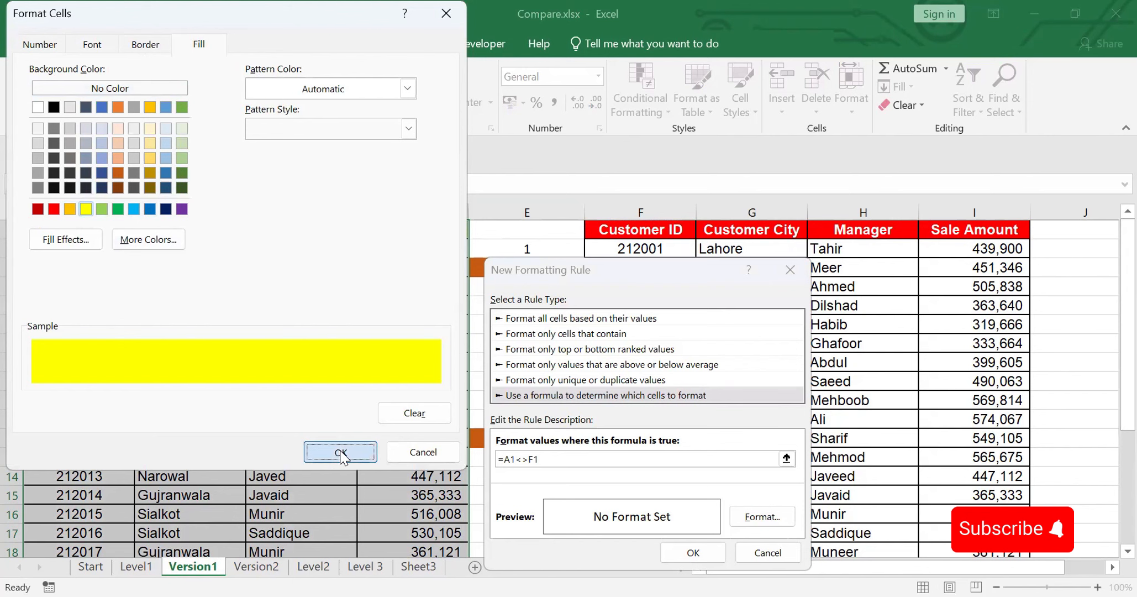
pyautogui.click(693, 552)
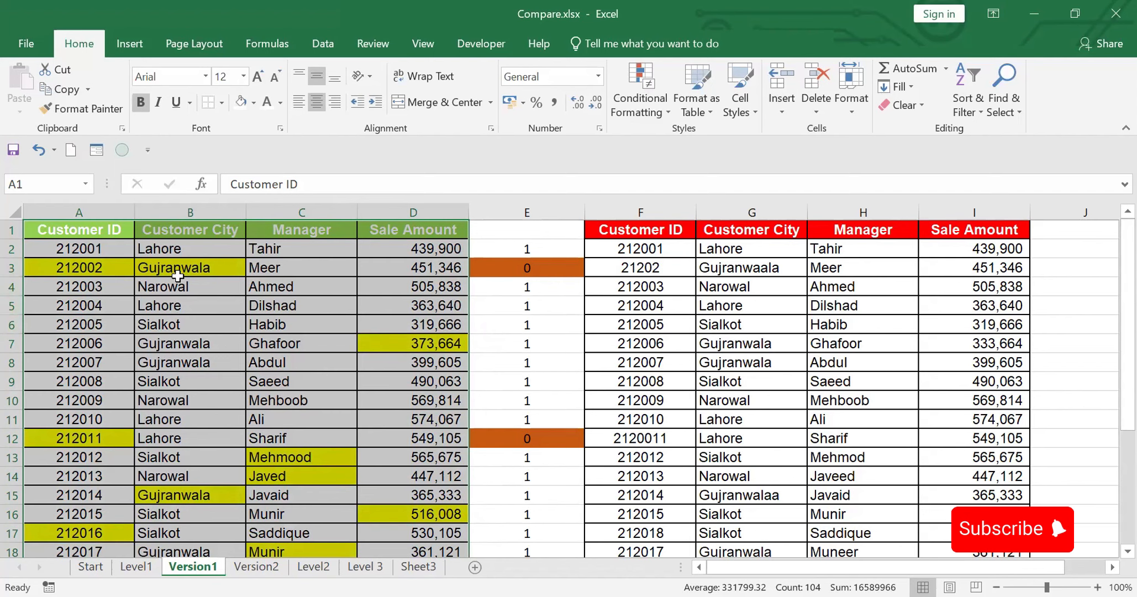
pyautogui.click(753, 271)
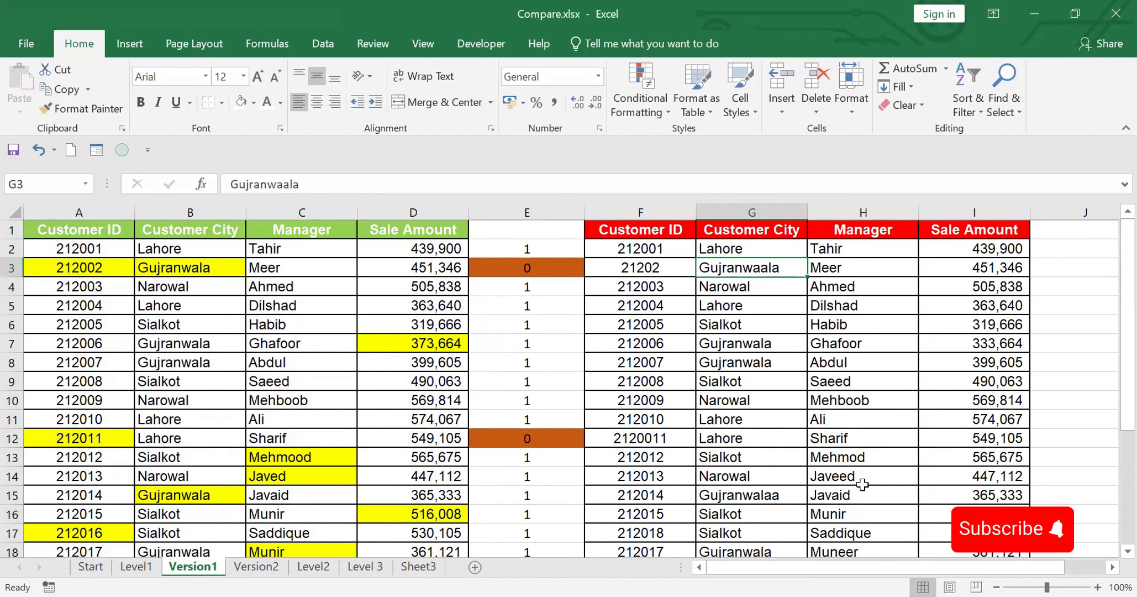
pyautogui.scroll(-2, 1112, 551)
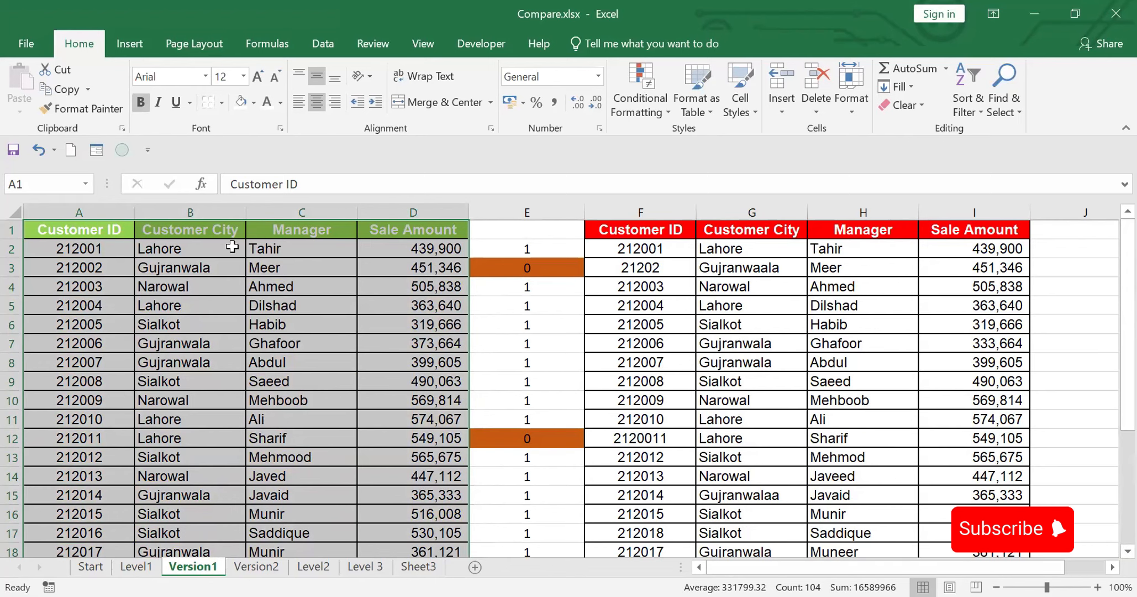
# Step: Create a formula-based conditional formatting rule for the second table, F1:I26, with the relative condition =F1<>A1
pyautogui.click(638, 230)
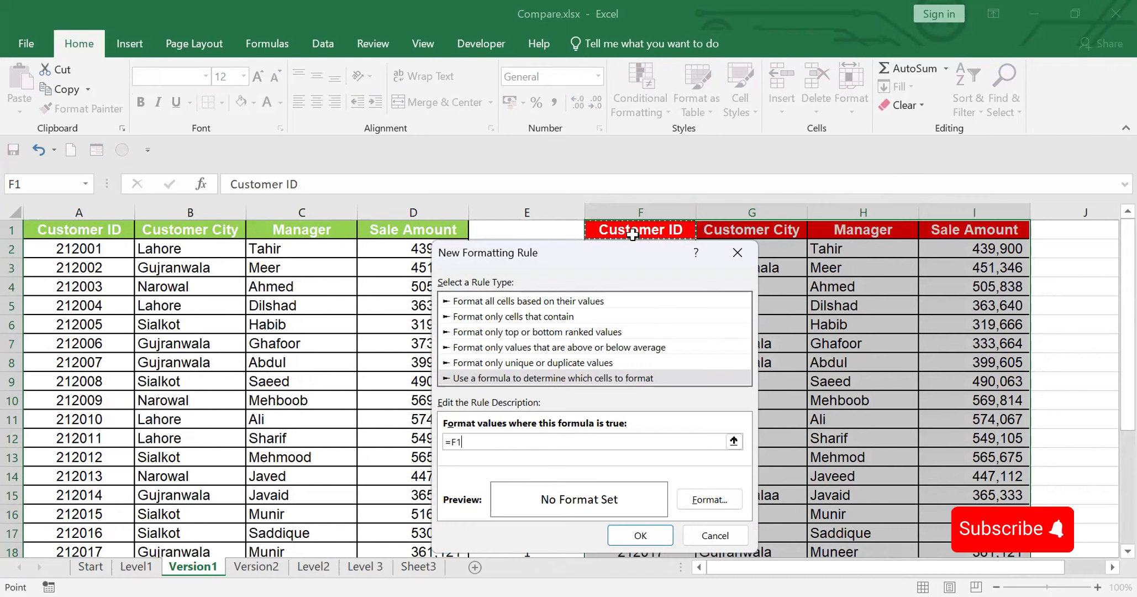
pyautogui.write('<>')
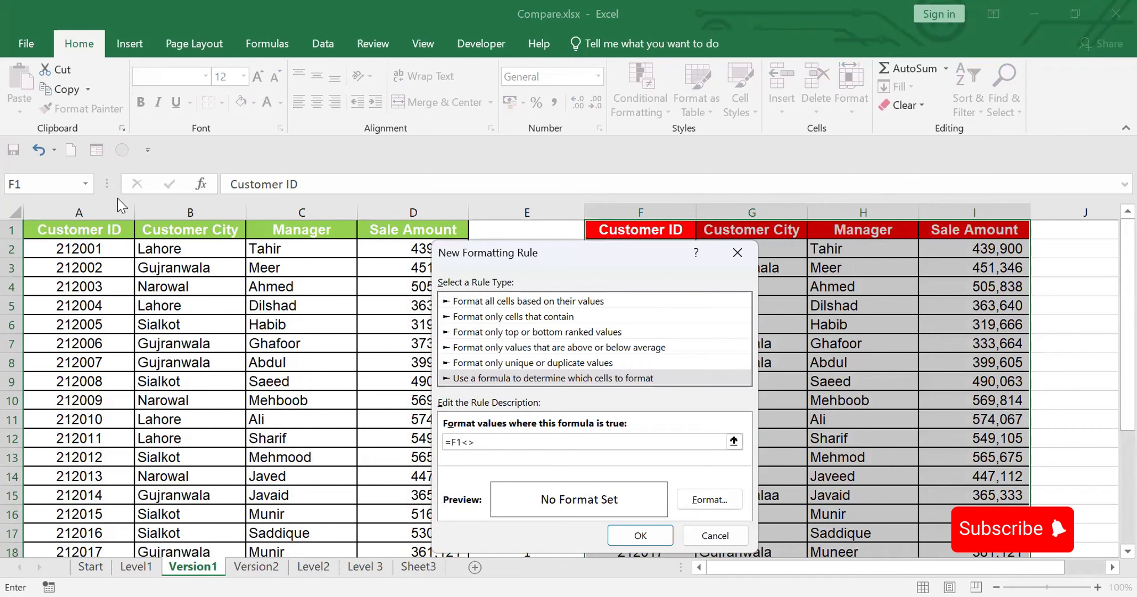
pyautogui.click(96, 227)
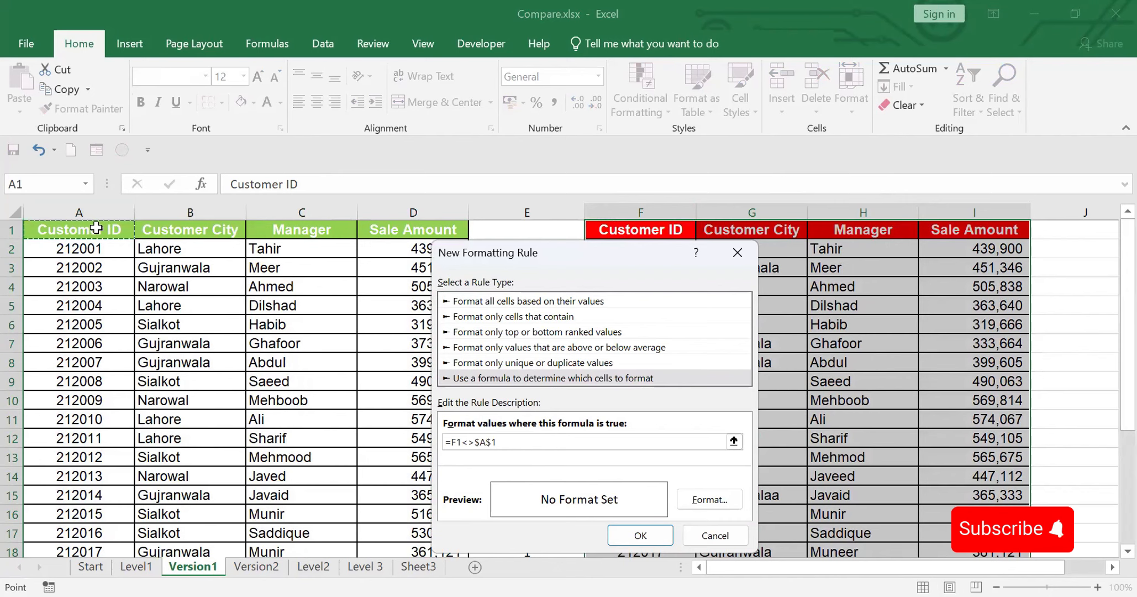
pyautogui.press('F4')
pyautogui.press('F4')
pyautogui.press('F4')
# Step: Format the rule's matches with a yellow fill and bold font, and apply it to the second table
pyautogui.click(707, 500)
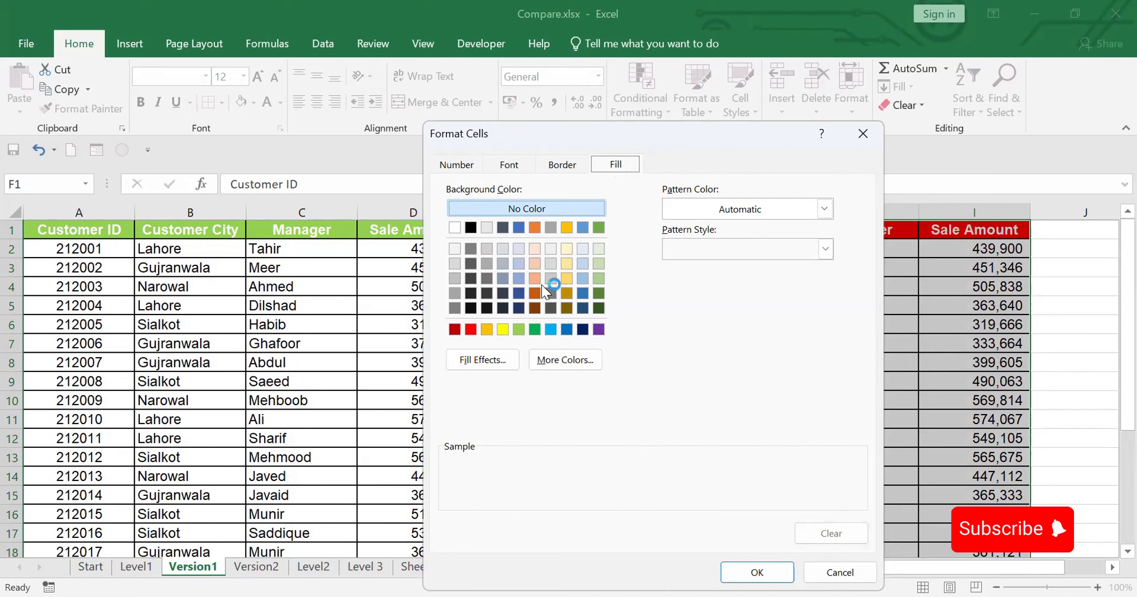
pyautogui.click(502, 329)
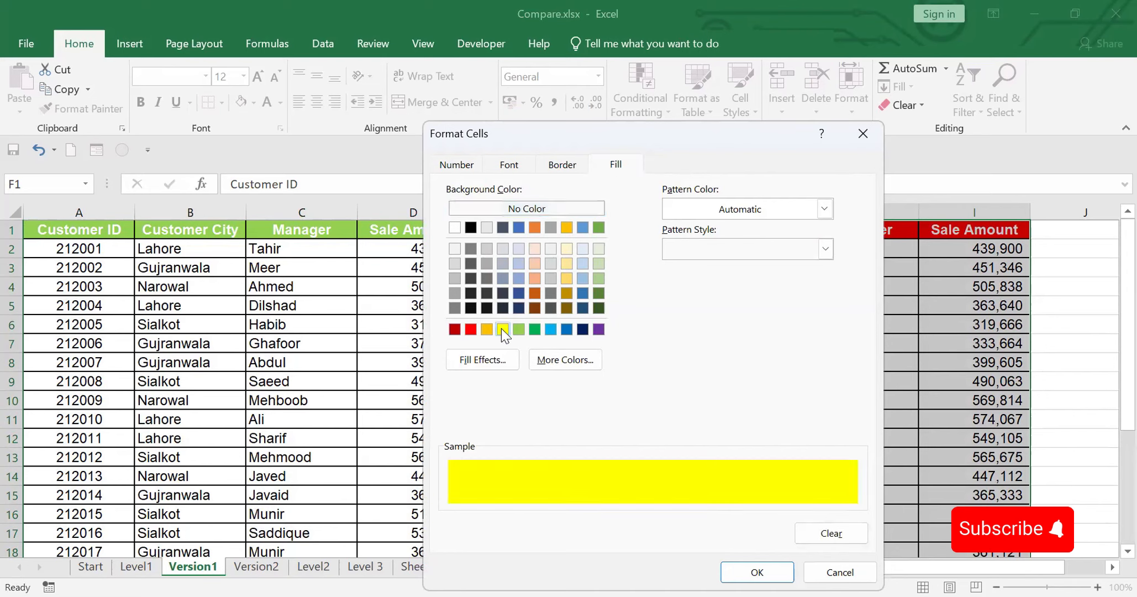
pyautogui.click(511, 165)
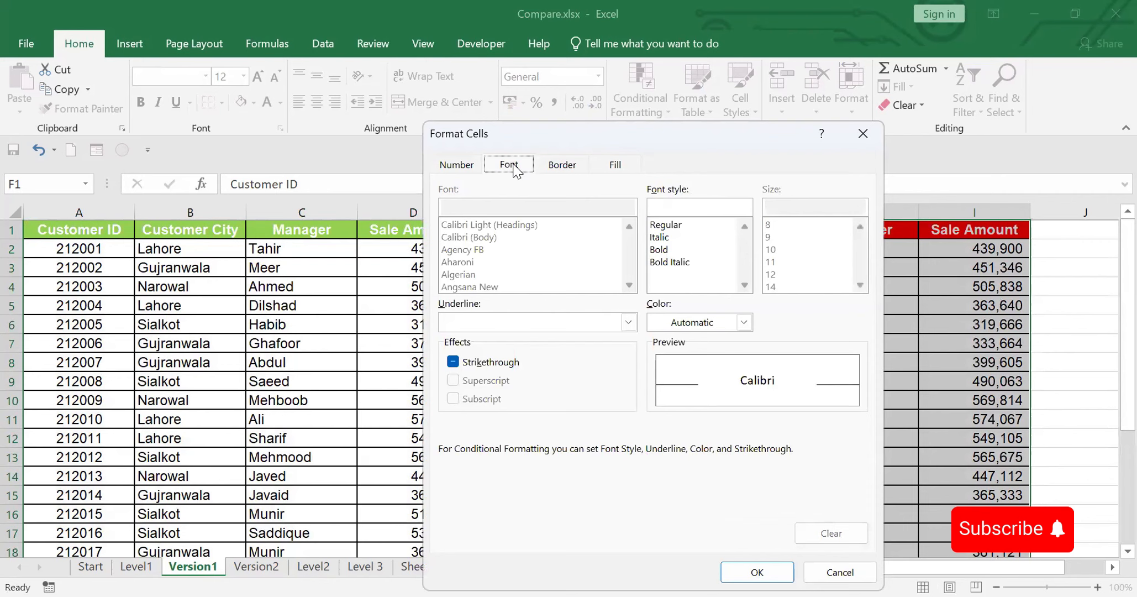
pyautogui.click(669, 249)
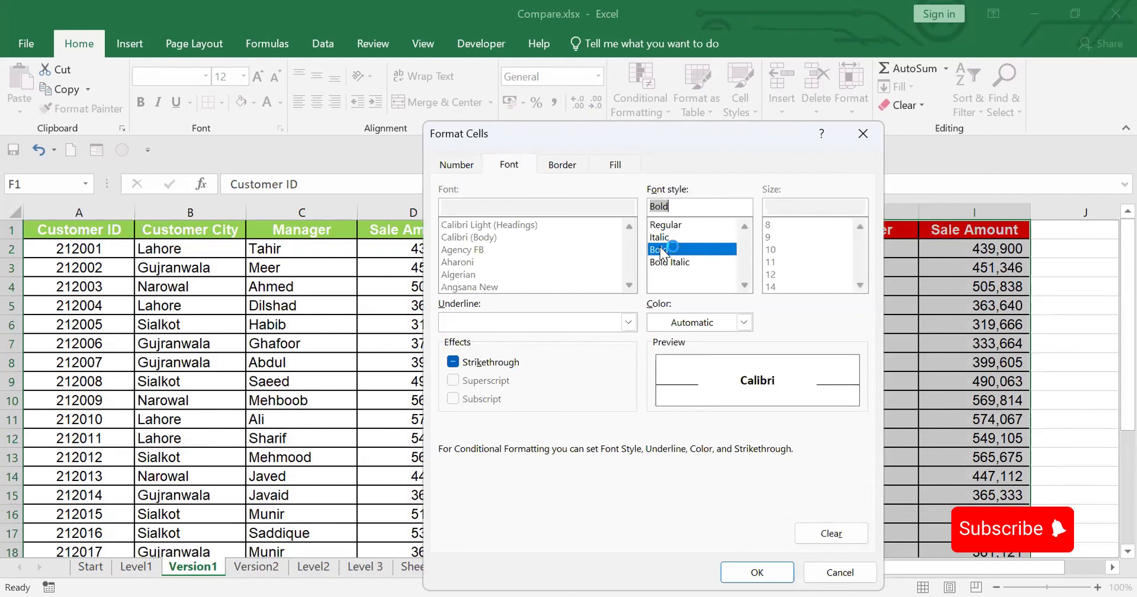
pyautogui.click(757, 573)
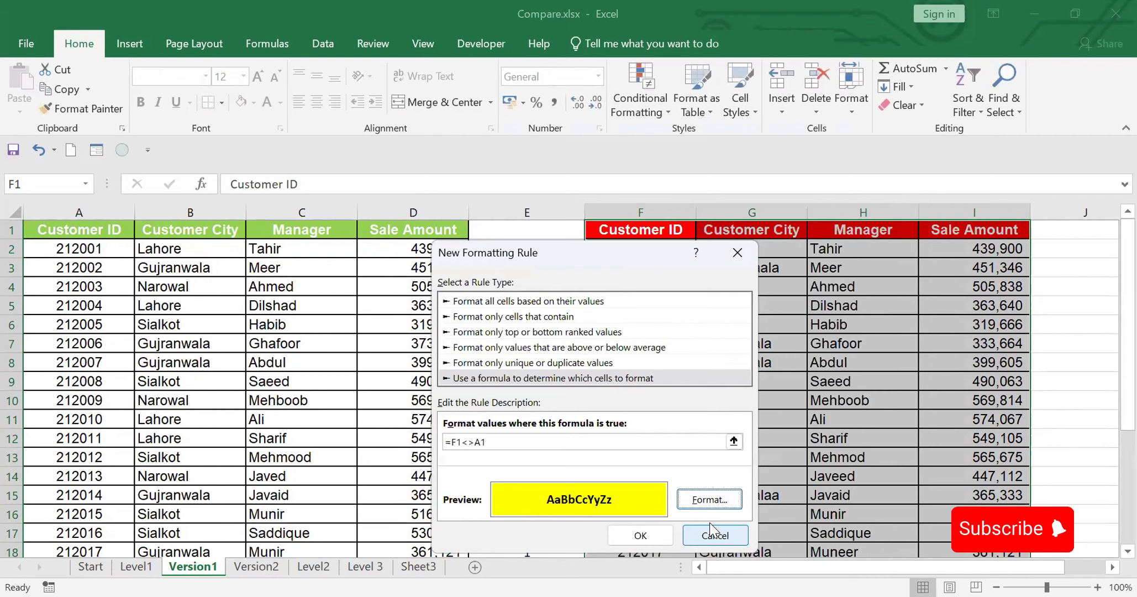
pyautogui.click(640, 536)
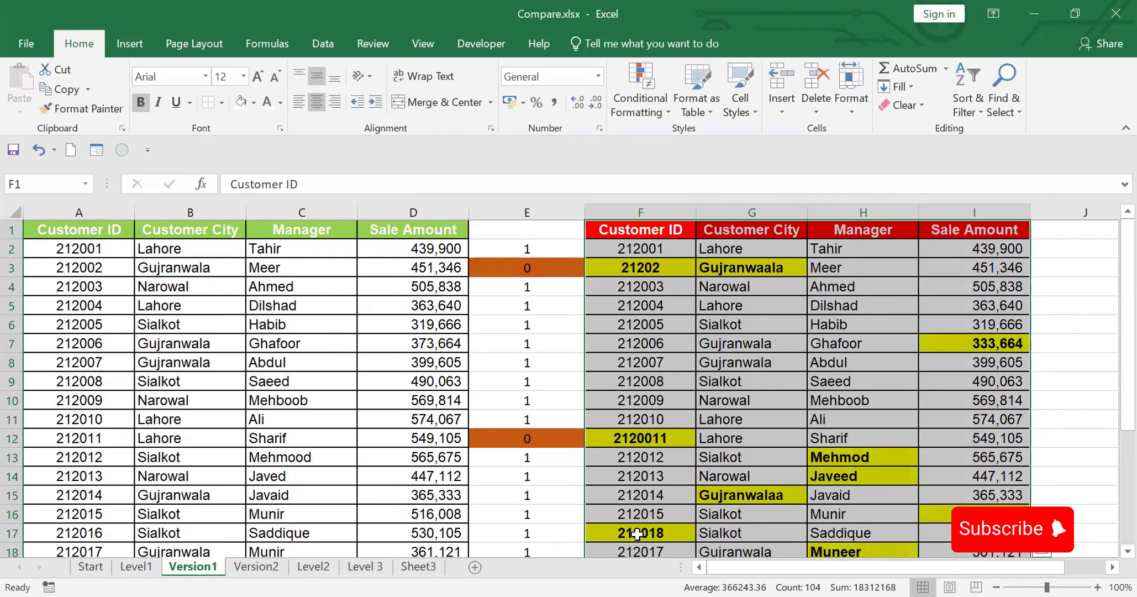
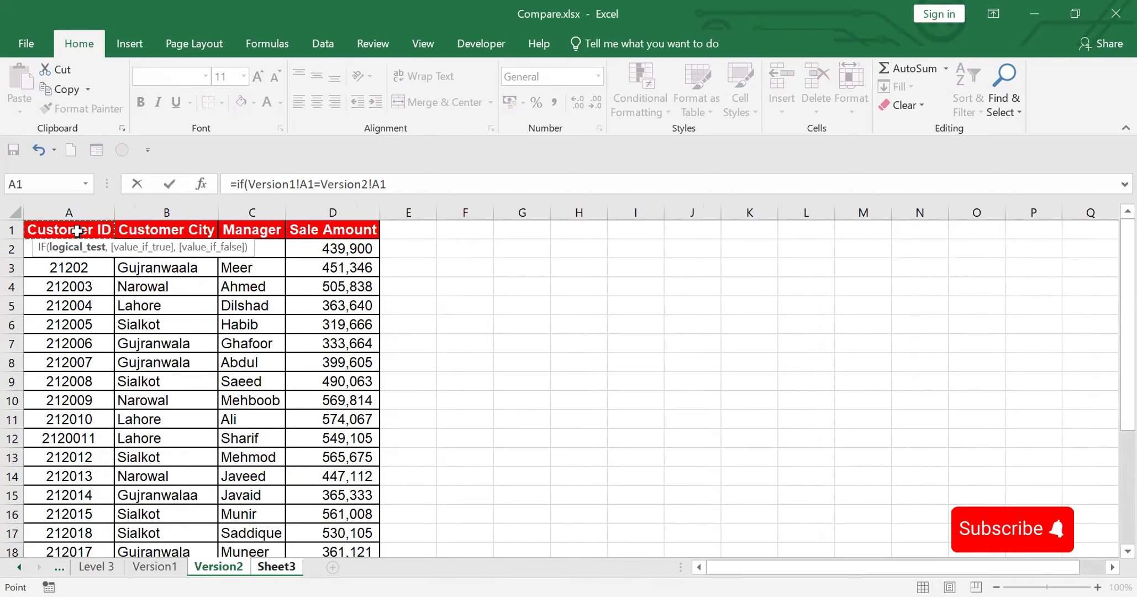
# Step: Use Version2!A1 as the value-if-true argument of the IF formula comparing Version1!A1 with Version2!A1
pyautogui.write(',')
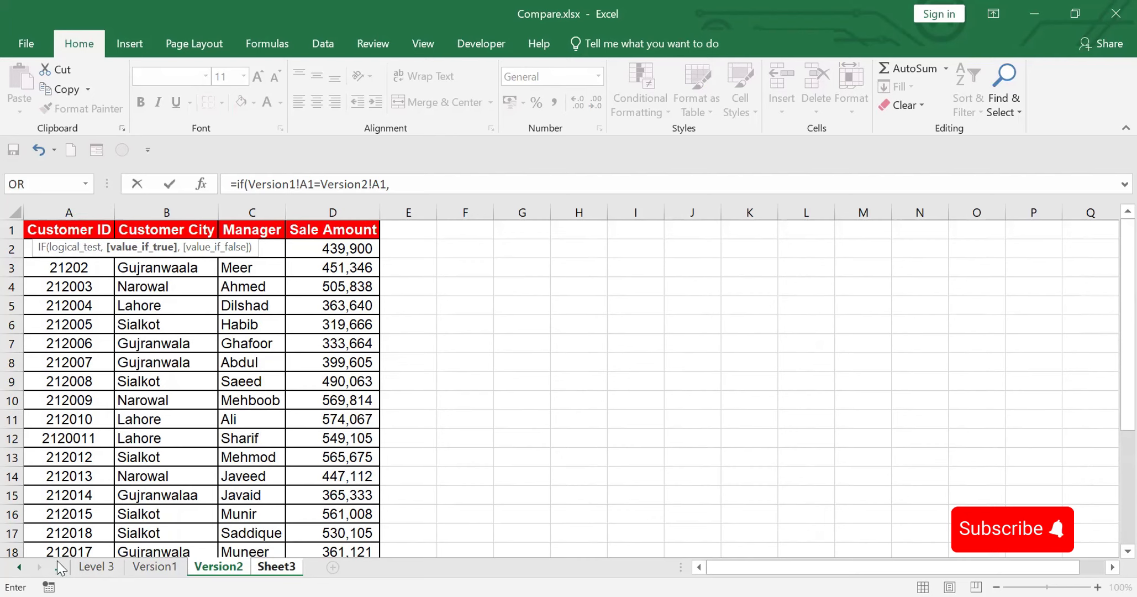
pyautogui.click(65, 229)
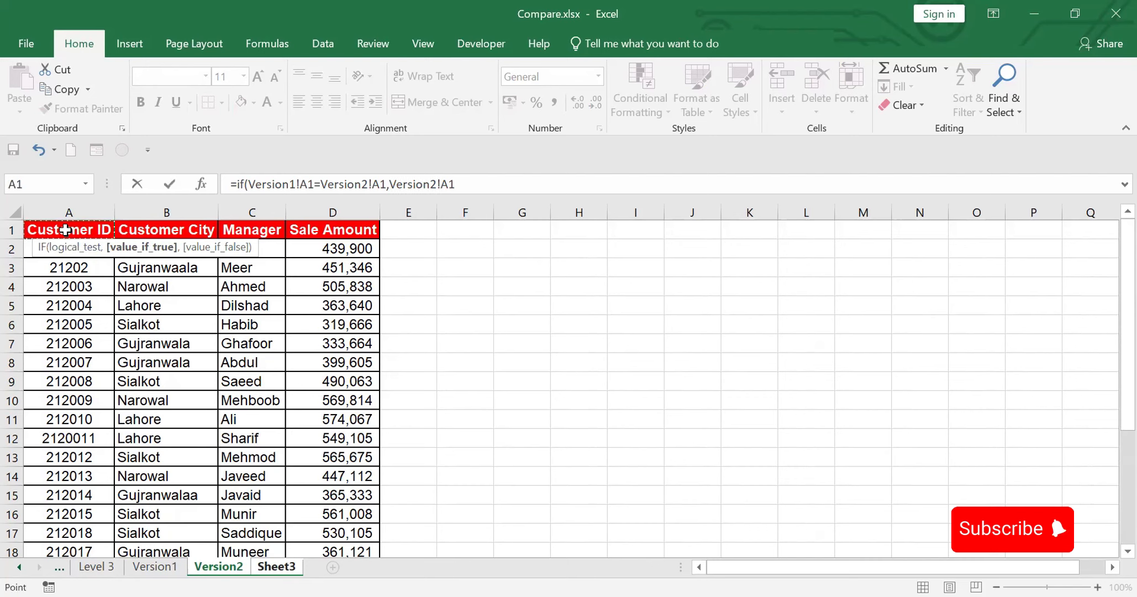
pyautogui.write(',')
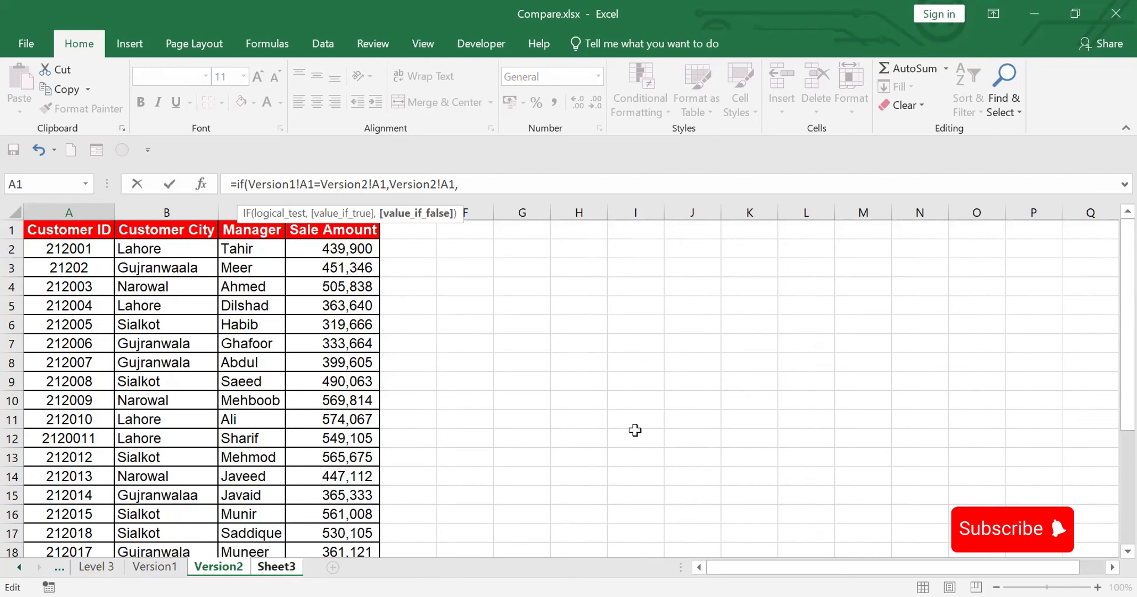
pyautogui.write('"v1:')
# Step: Begin the IF formula's value-if-false argument with "v1: "&Version1!A1
pyautogui.write('"&')
pyautogui.click(158, 568)
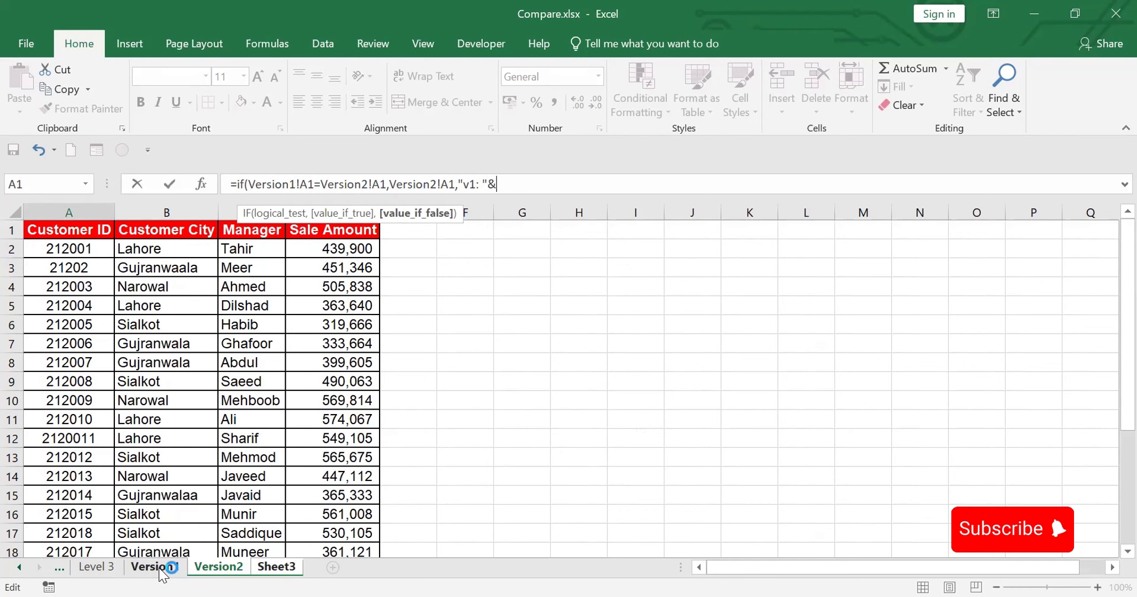
pyautogui.click(81, 229)
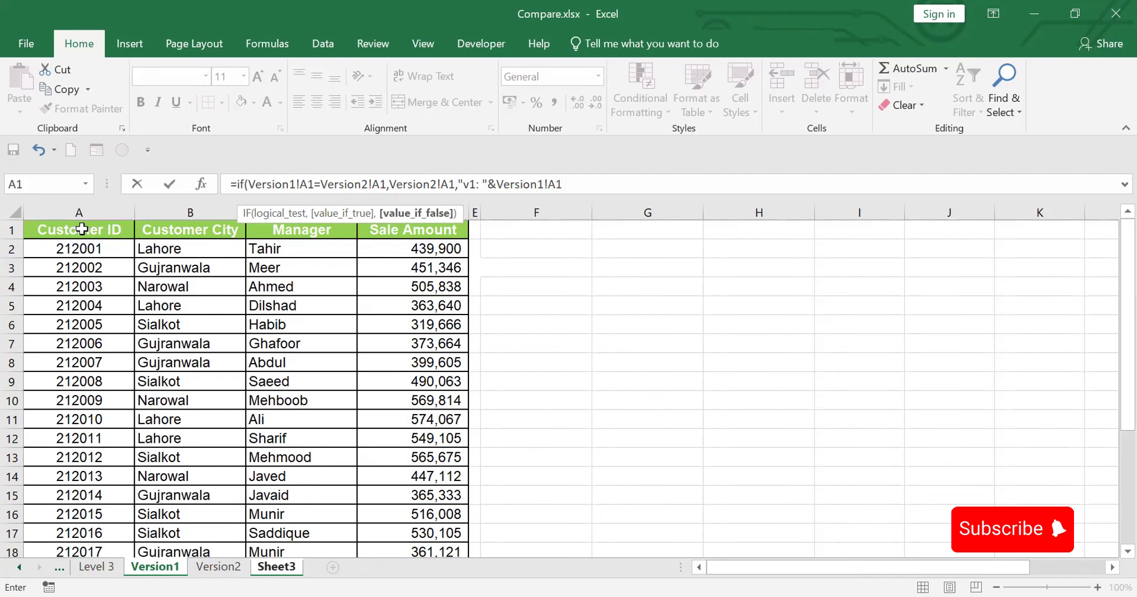
# Step: Append &"vs" after Version1!A1 in the value-if-false argument
pyautogui.write('&"vs" &"v2: "&')
# Step: Append &"v2: "&Version2!A1 to the value-if-false argument, close the IF function, and enter the formula in Sheet3
pyautogui.click(221, 566)
pyautogui.click(90, 232)
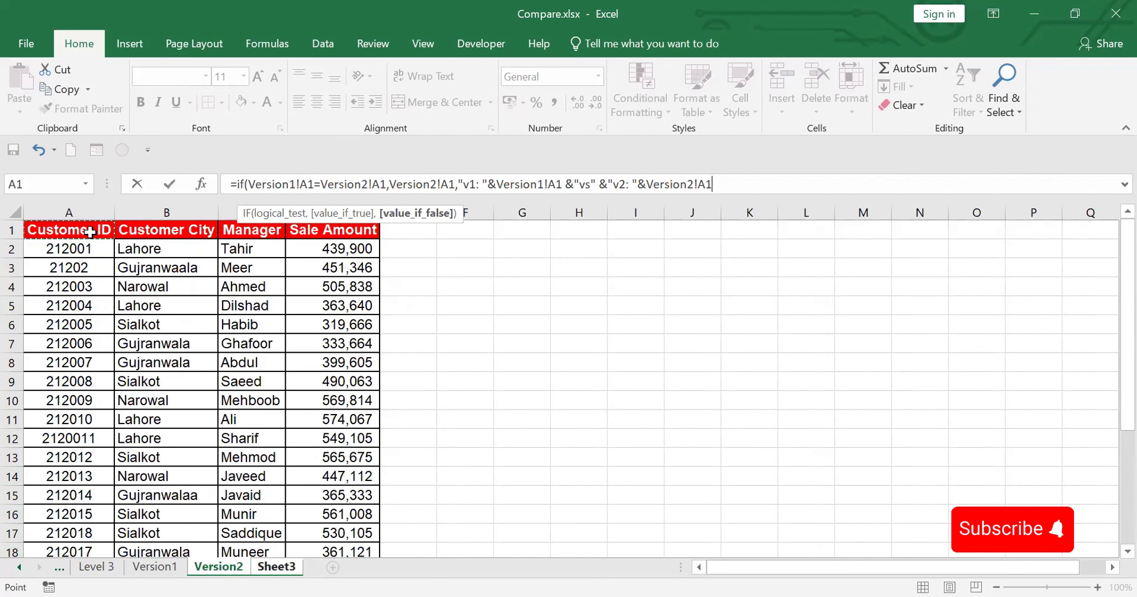
pyautogui.write(')')
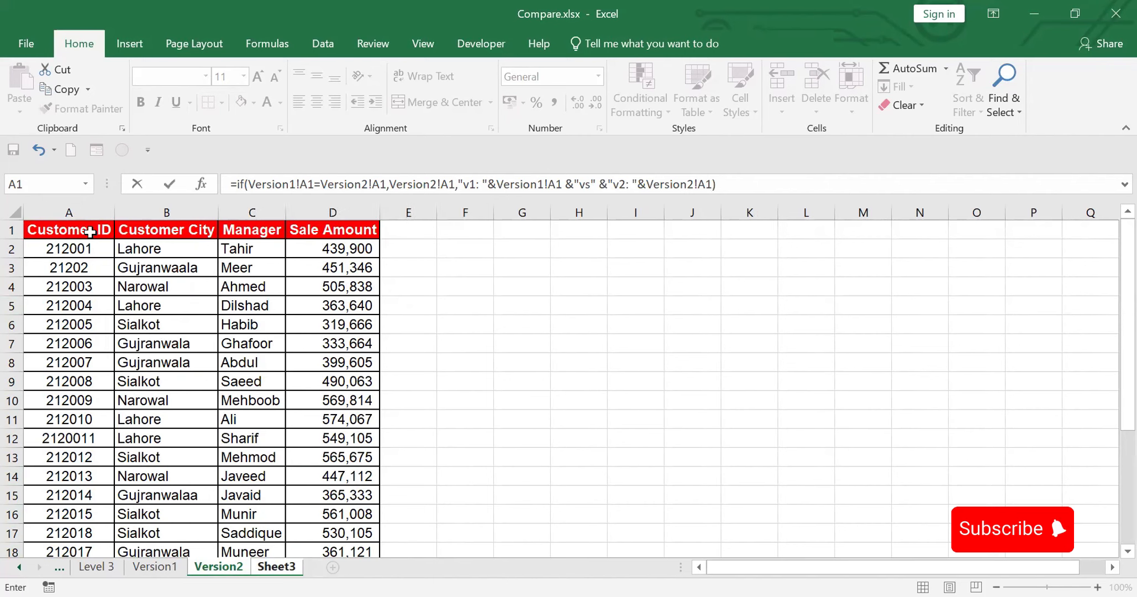
pyautogui.press('Return')
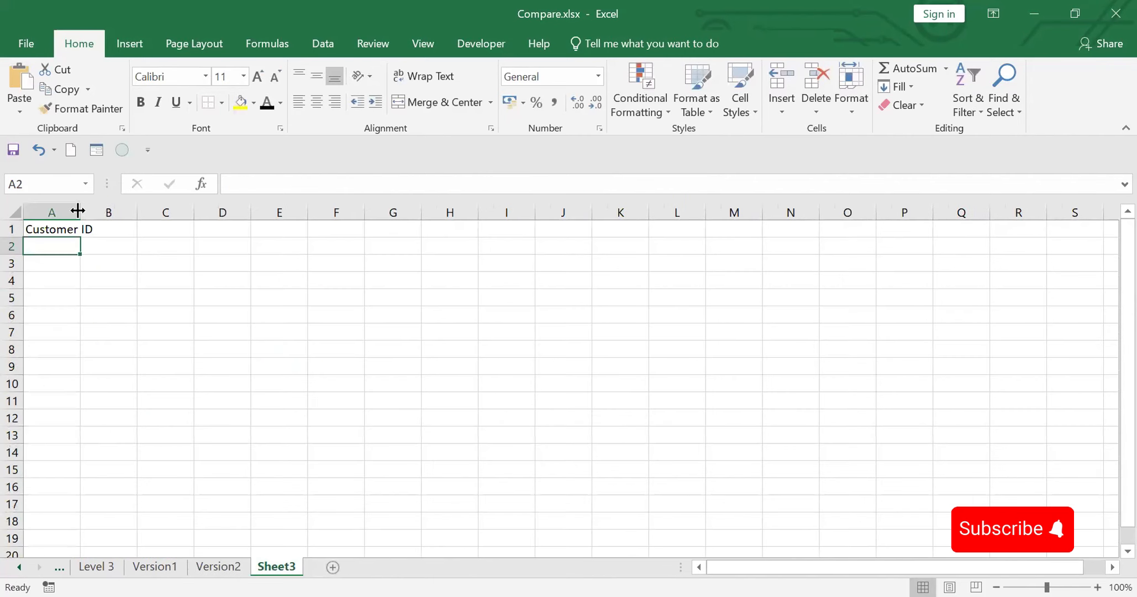
# Step: Fit column A to its contents and fill the A1 formula across to D1 and down through row 18
pyautogui.doubleClick(80, 213)
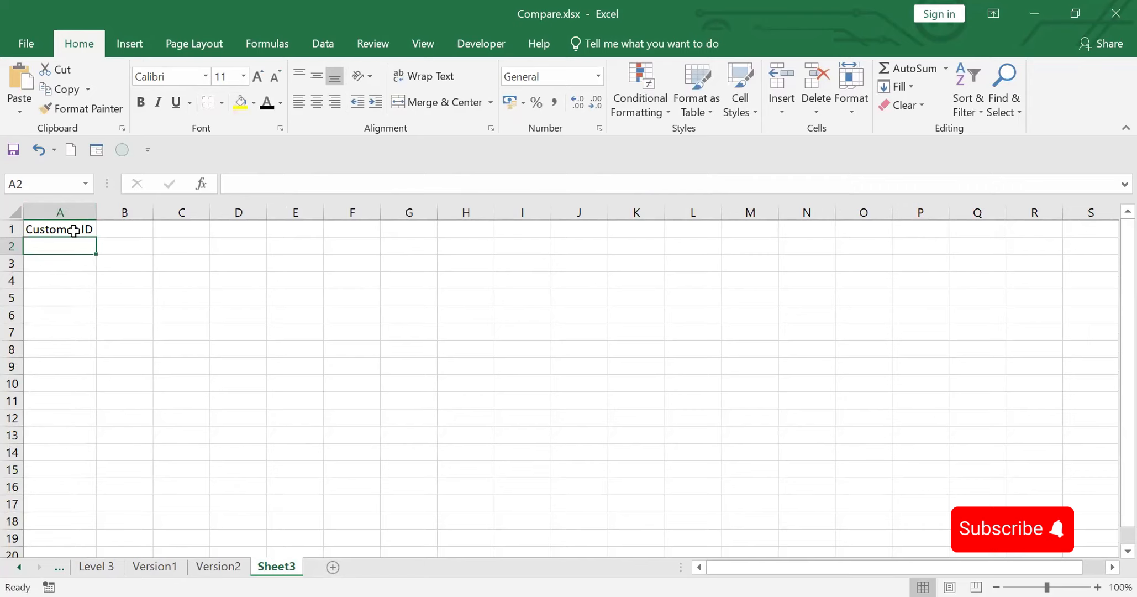
pyautogui.click(71, 231)
pyautogui.moveTo(98, 237); pyautogui.dragTo(267, 236)
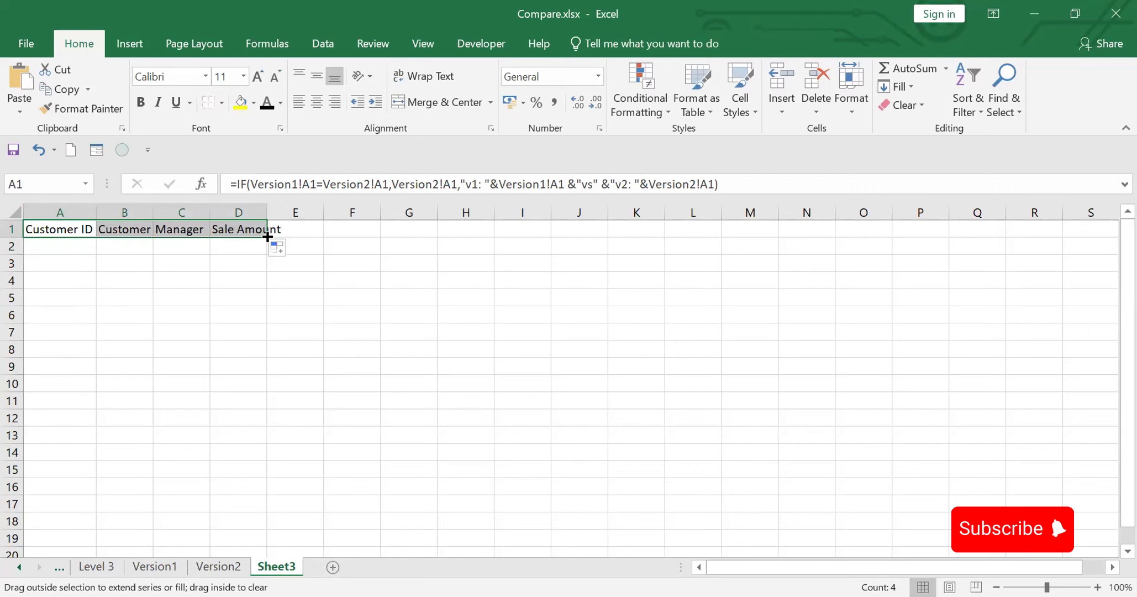
pyautogui.moveTo(267, 236); pyautogui.dragTo(264, 529)
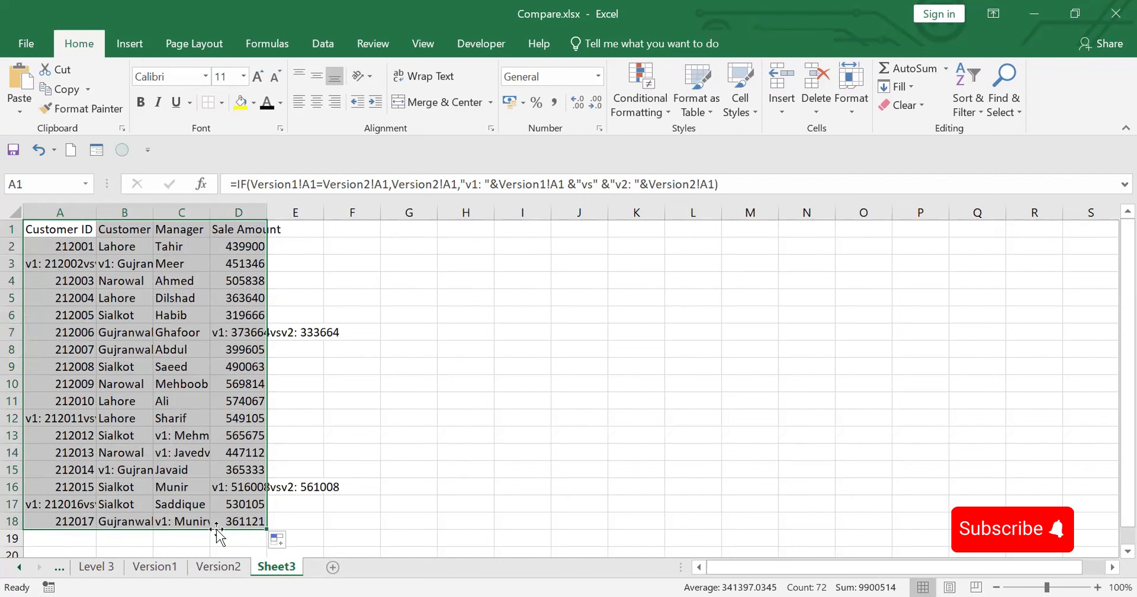
# Step: Check where the Version2 table ends and extend the Sheet3 formulas from A18:D18 down through row 26
pyautogui.click(219, 567)
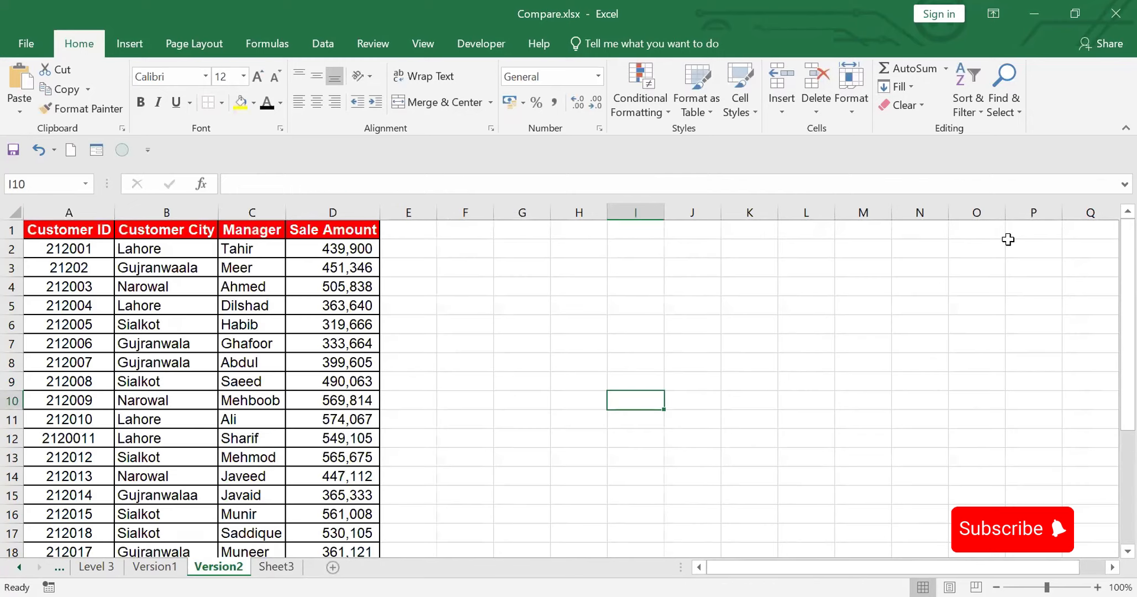
pyautogui.moveTo(1112, 290); pyautogui.dragTo(1094, 197)
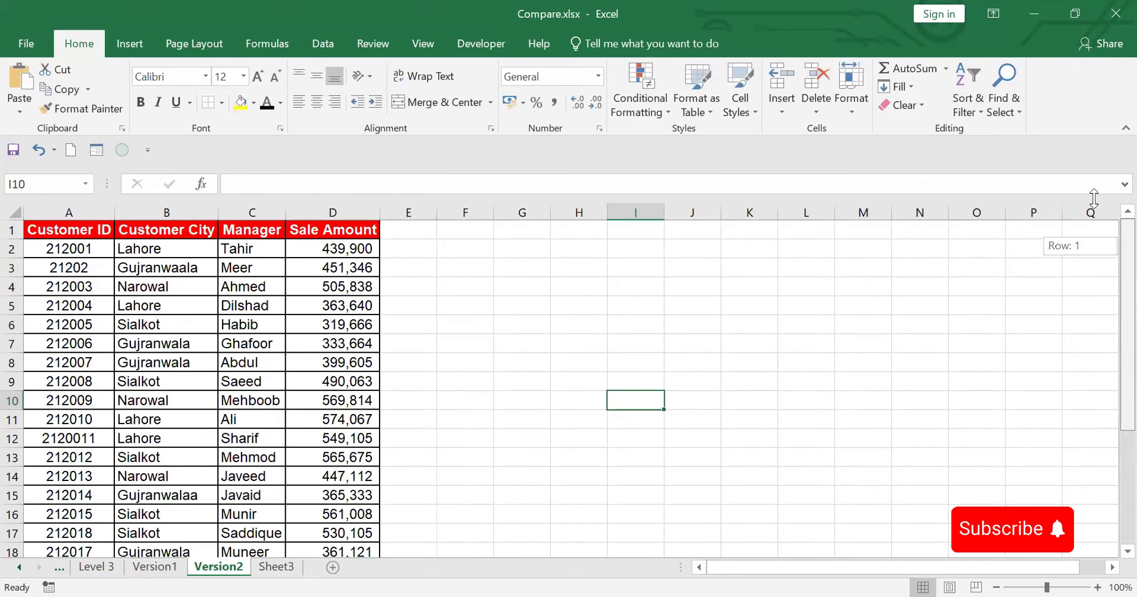
pyautogui.click(279, 566)
pyautogui.moveTo(40, 521); pyautogui.dragTo(267, 511)
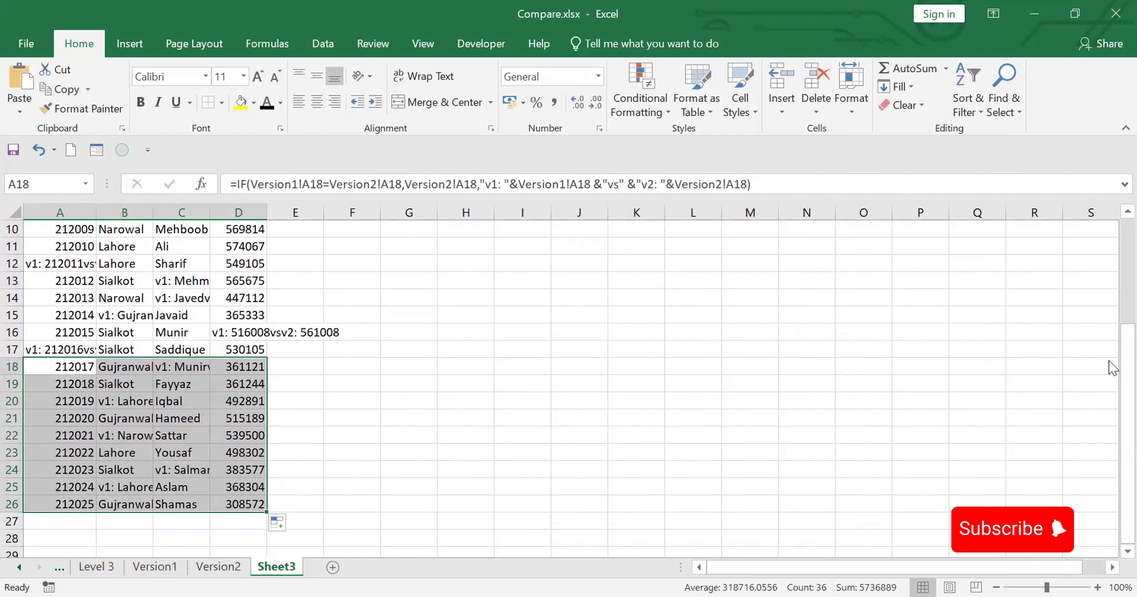
# Step: Fit the widths of columns A through E in Sheet3 to their contents
pyautogui.moveTo(1127, 362); pyautogui.dragTo(1127, 257)
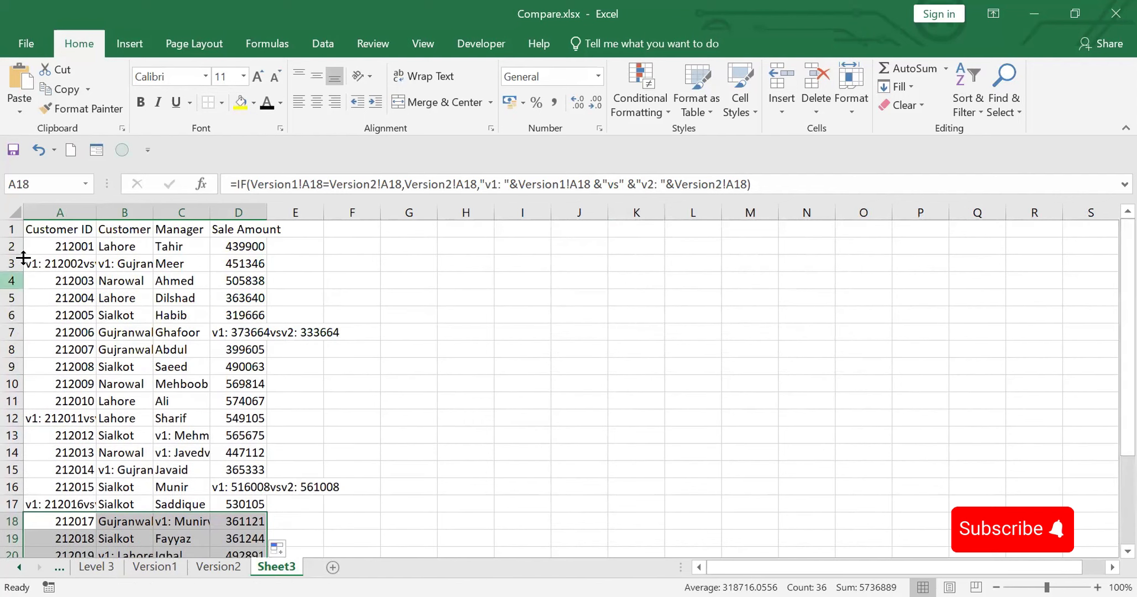
pyautogui.moveTo(57, 210); pyautogui.dragTo(279, 221)
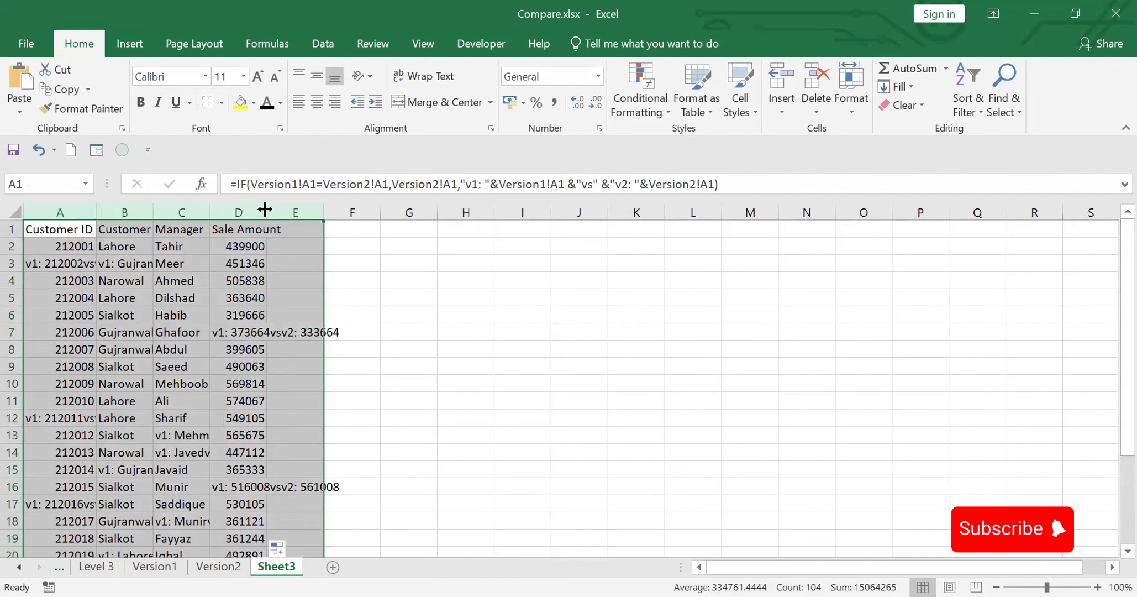
pyautogui.doubleClick(264, 209)
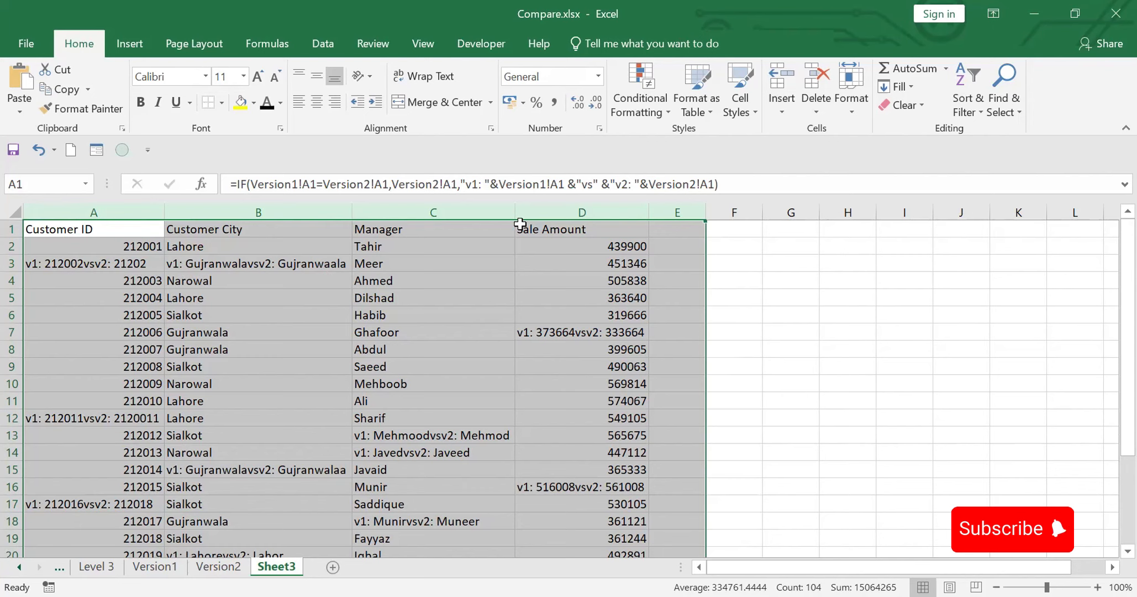
# Step: Edit the A1 formula so its separator text reads " vs " with a space on each side
pyautogui.click(63, 228)
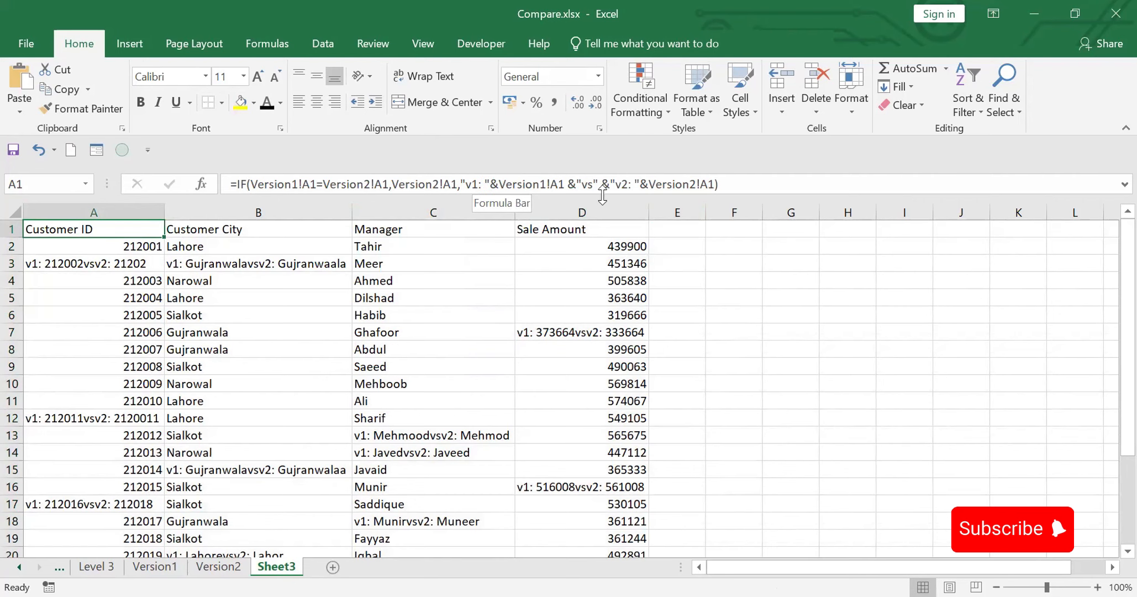
pyautogui.click(584, 185)
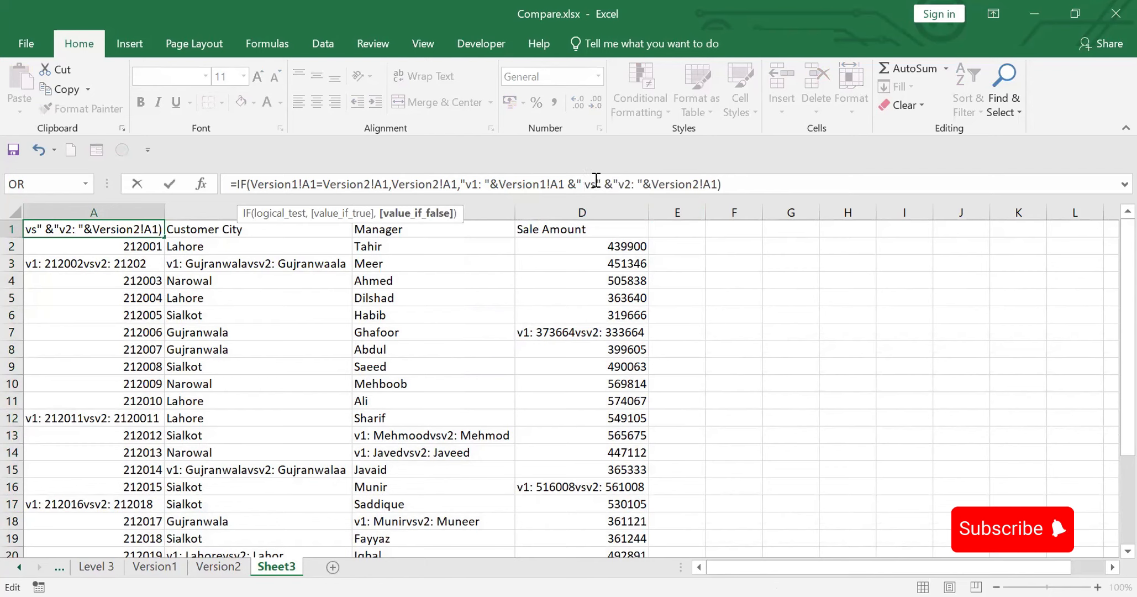
pyautogui.click(596, 180)
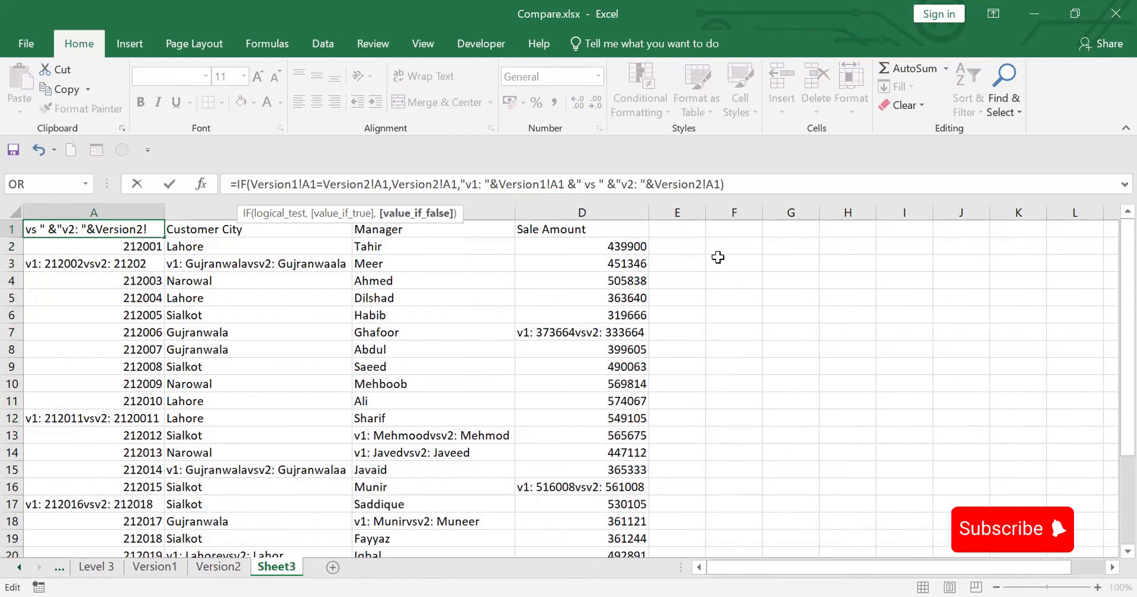
pyautogui.press('Return')
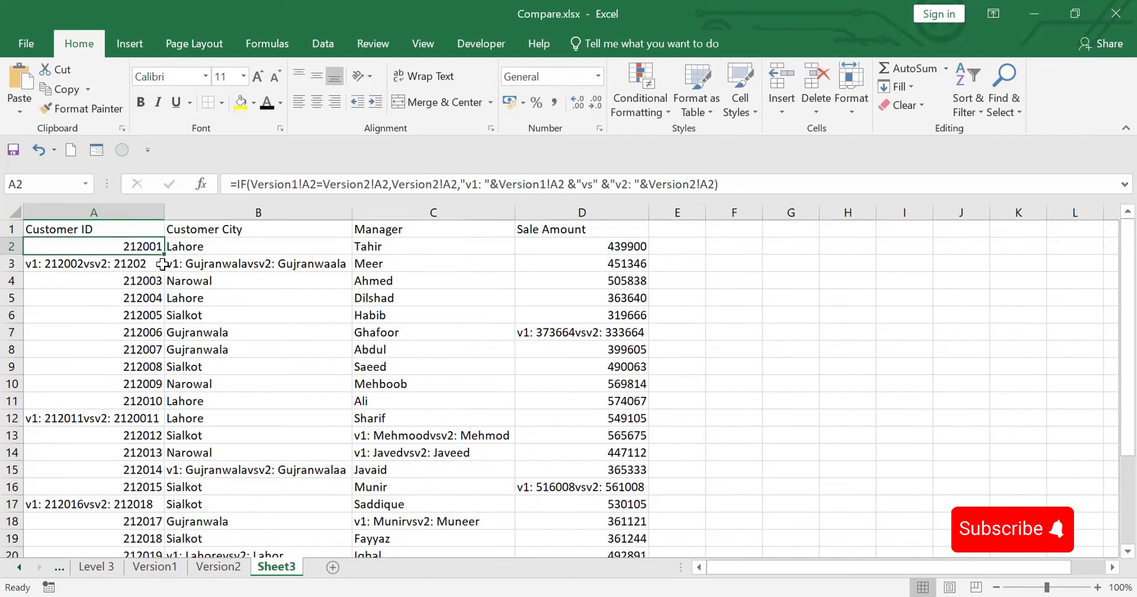
# Step: Fill the revised A1 formula across to D1 and down the whole table, and review the cells that differ
pyautogui.click(155, 231)
pyautogui.moveTo(155, 231); pyautogui.dragTo(634, 231)
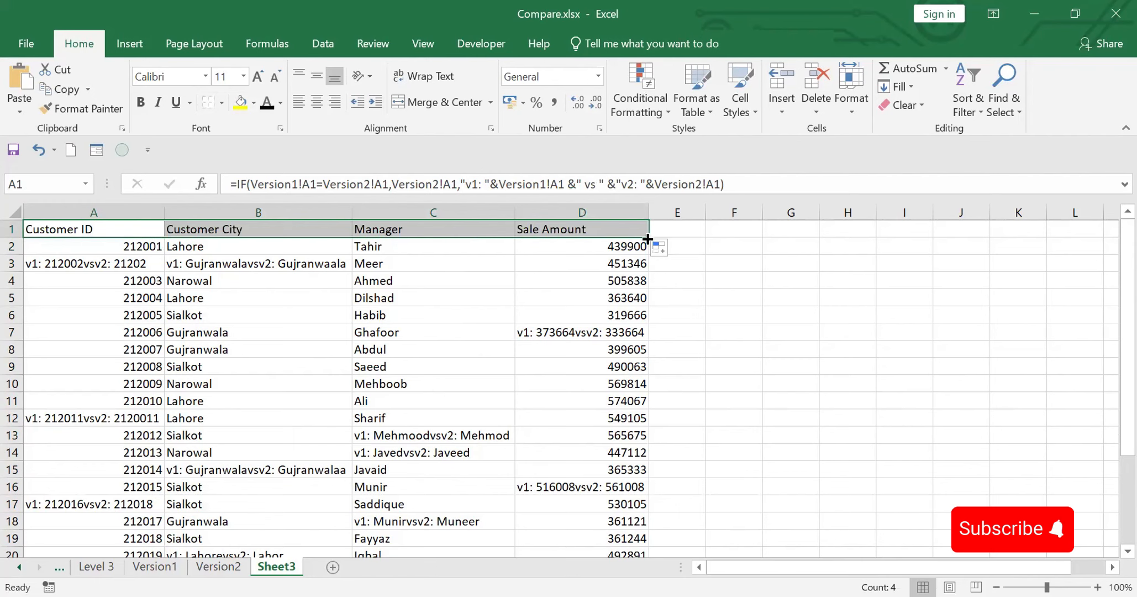
pyautogui.doubleClick(648, 239)
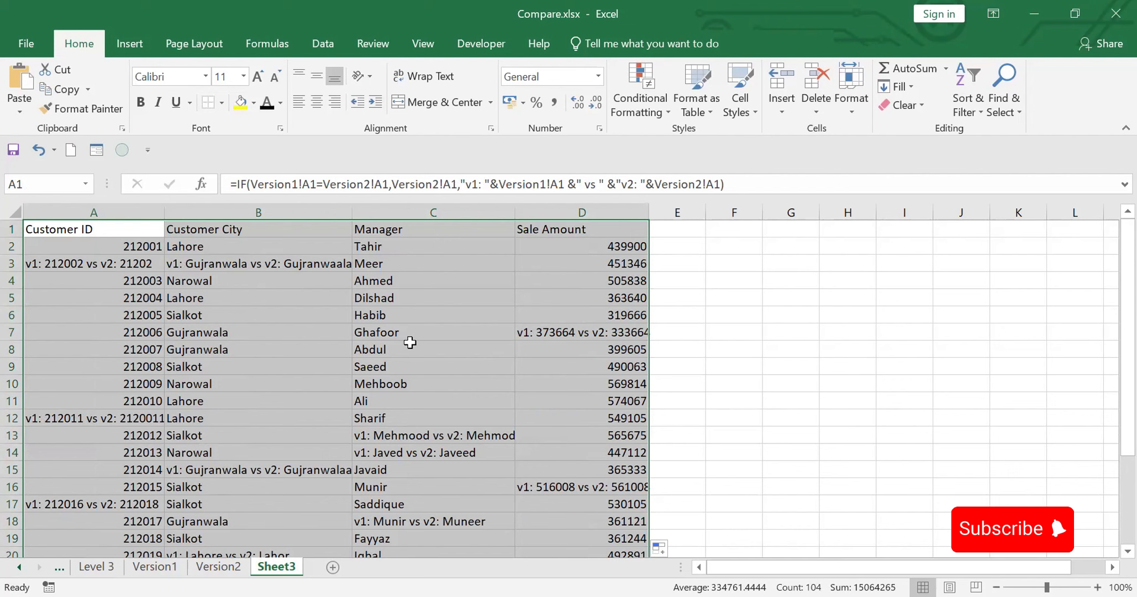
pyautogui.click(304, 343)
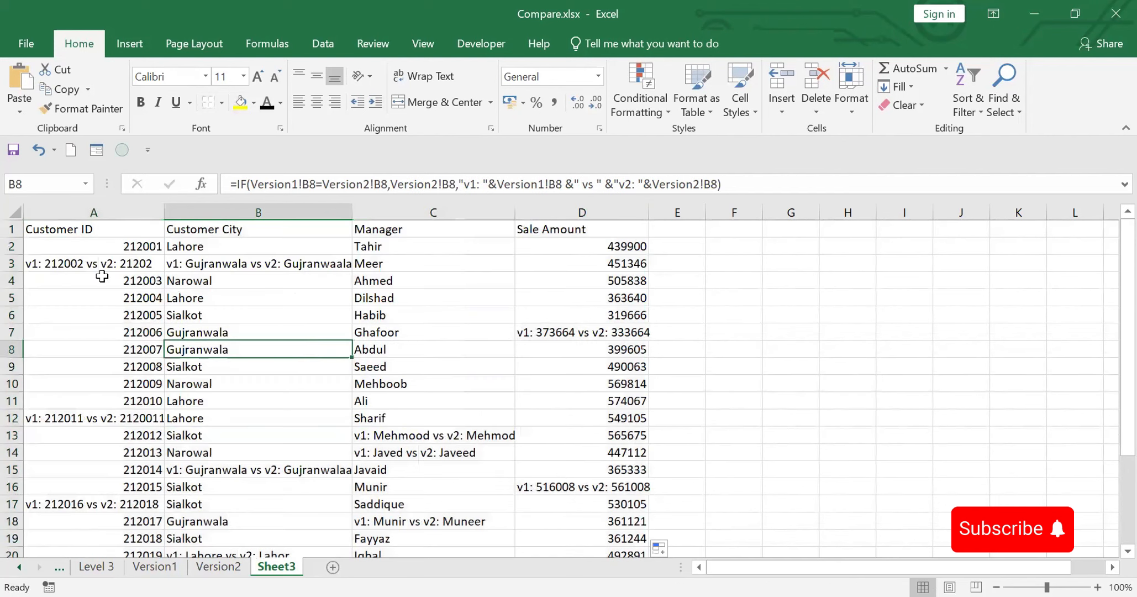
pyautogui.click(46, 266)
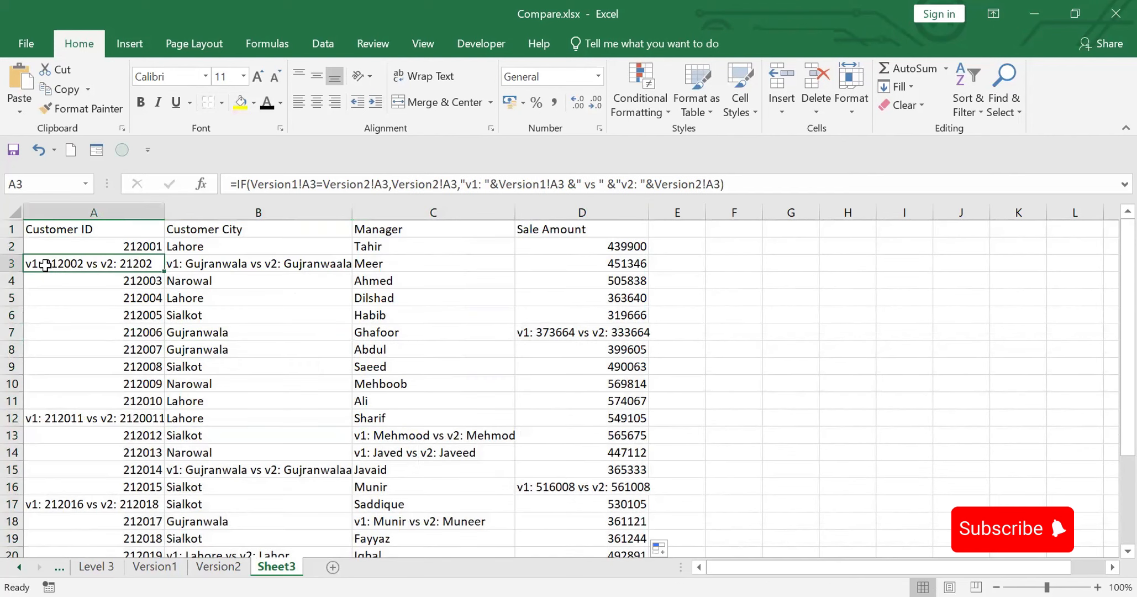
pyautogui.click(247, 267)
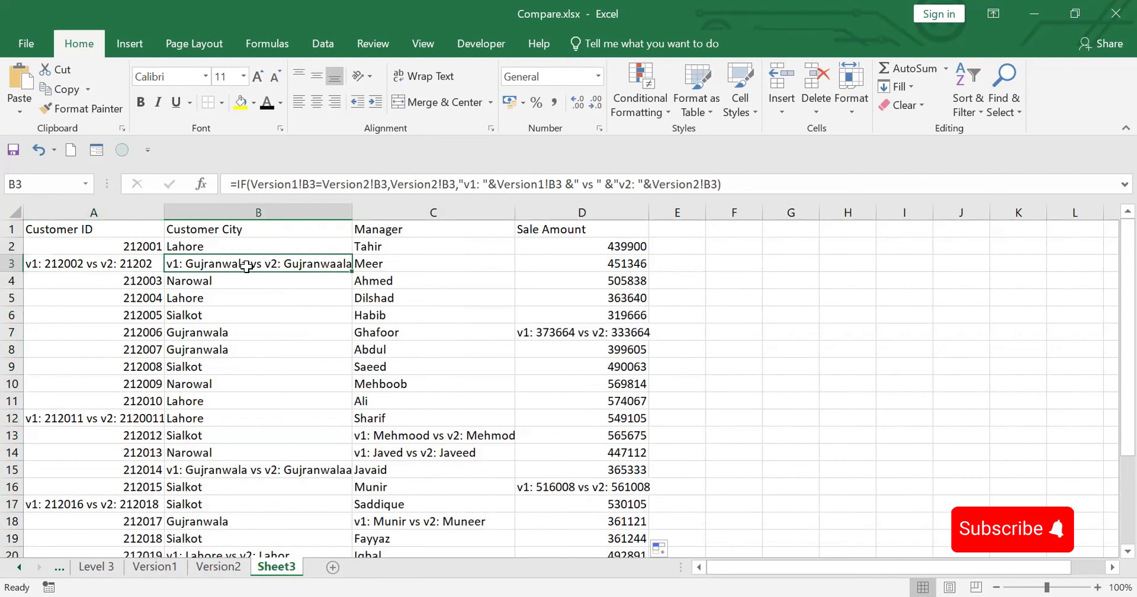
pyautogui.click(560, 328)
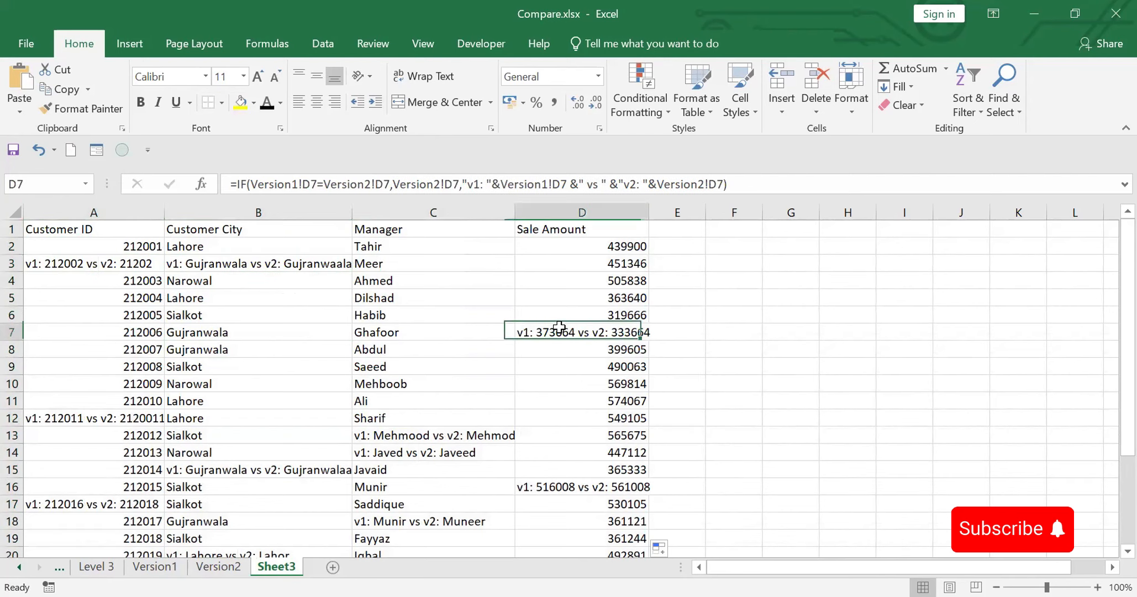
pyautogui.click(80, 417)
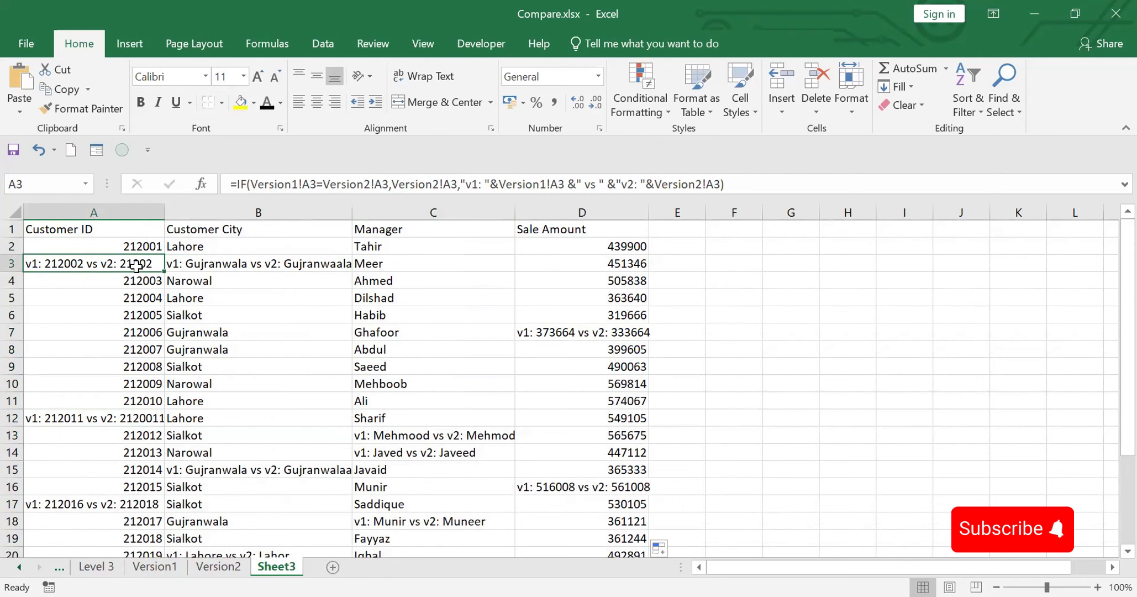
# Step: Replace all formulas in Sheet3 with their values by copying the whole sheet and pasting it in place as values
pyautogui.click(14, 209)
pyautogui.hotkey('ctrl', 'c')
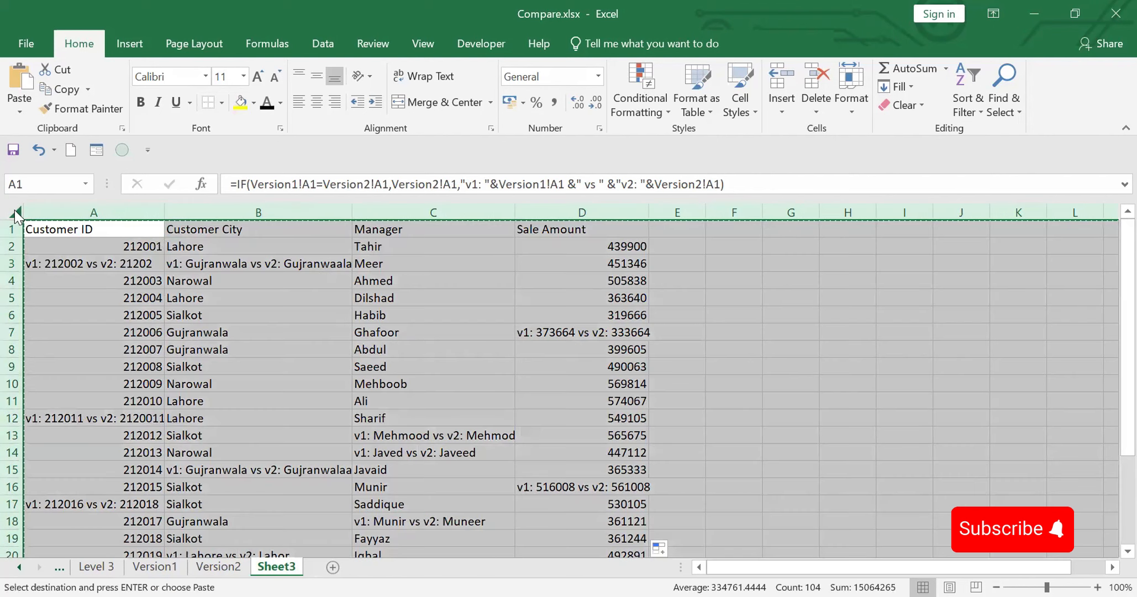
pyautogui.rightClick(14, 209)
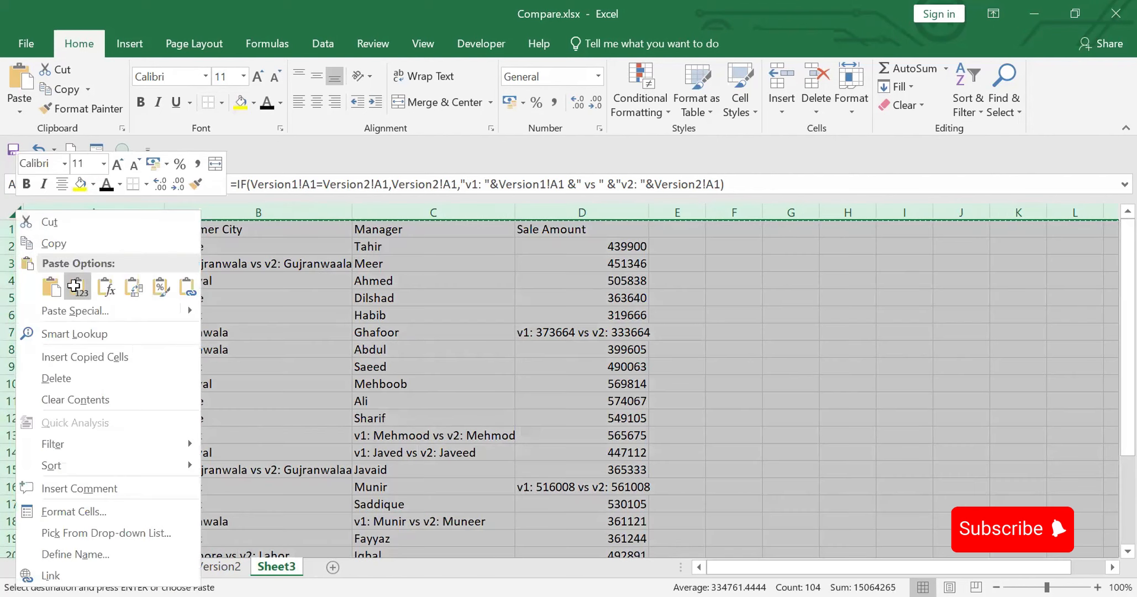
pyautogui.click(76, 288)
# Step: Reduce A3 to only its Version1 customer ID, removing the "v1: " label and the Version2 part
pyautogui.click(122, 262)
pyautogui.moveTo(293, 184); pyautogui.dragTo(517, 188)
pyautogui.press('BackSpace')
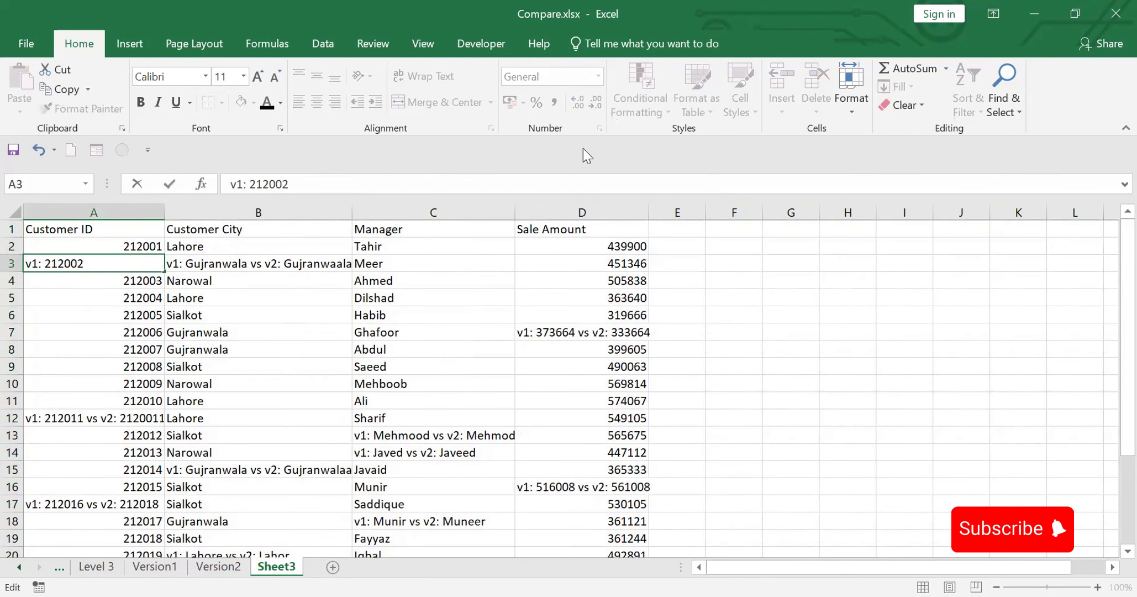
pyautogui.click(252, 184)
pyautogui.press('BackSpace')
pyautogui.press('BackSpace')
pyautogui.press('BackSpace')
pyautogui.press('BackSpace')
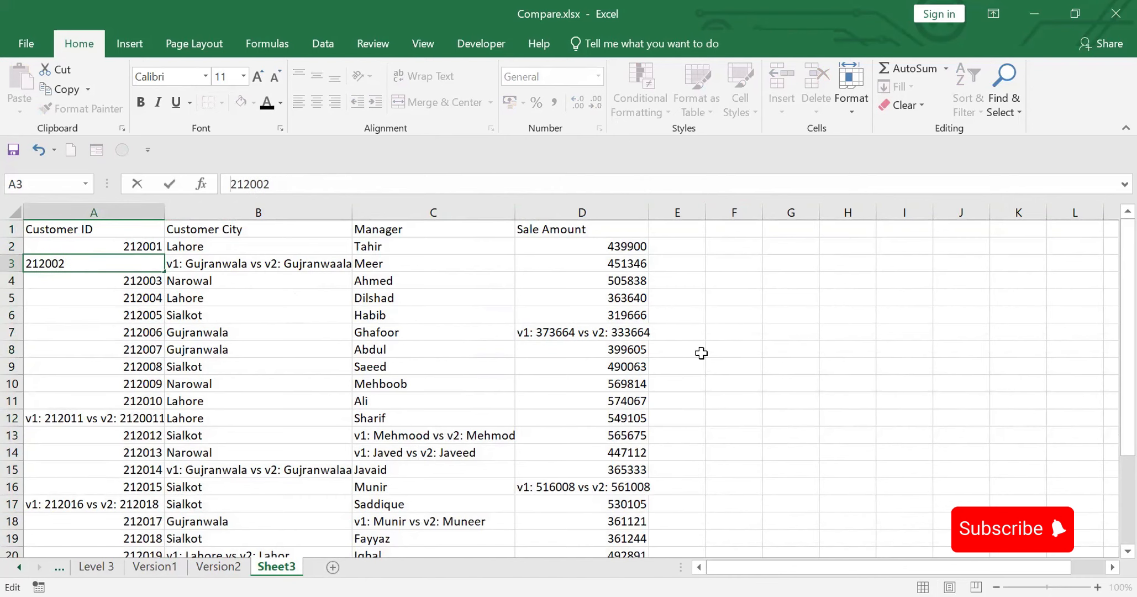
pyautogui.click(791, 361)
# Step: Reduce B3 to only its Version1 city, Gujranwala, removing the "v1: " label and the Version2 part
pyautogui.click(232, 264)
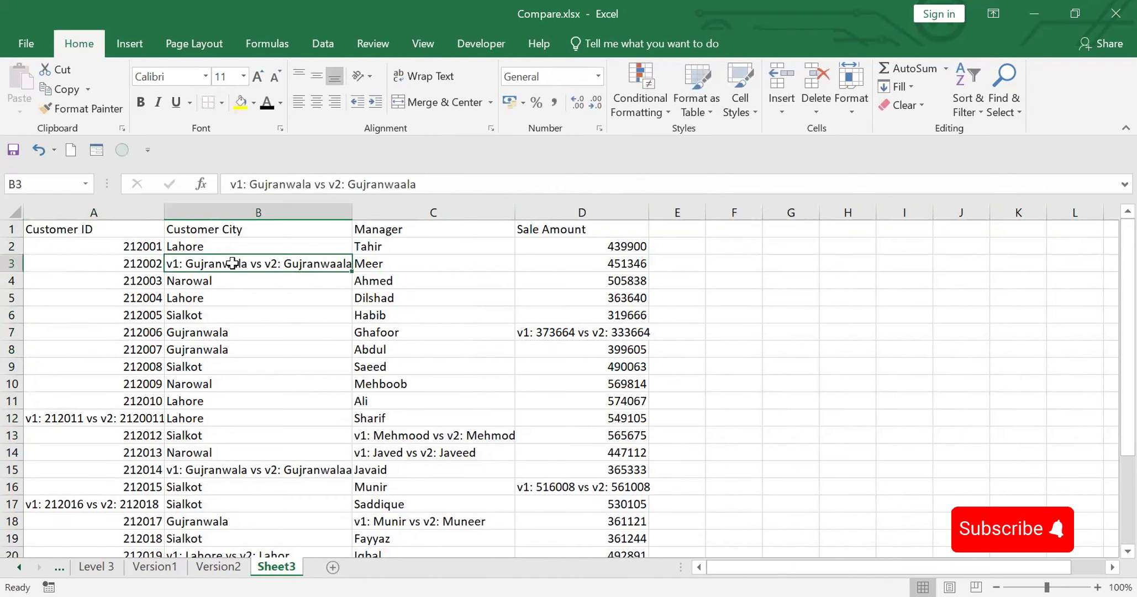
pyautogui.moveTo(311, 184); pyautogui.dragTo(566, 184)
pyautogui.press('BackSpace')
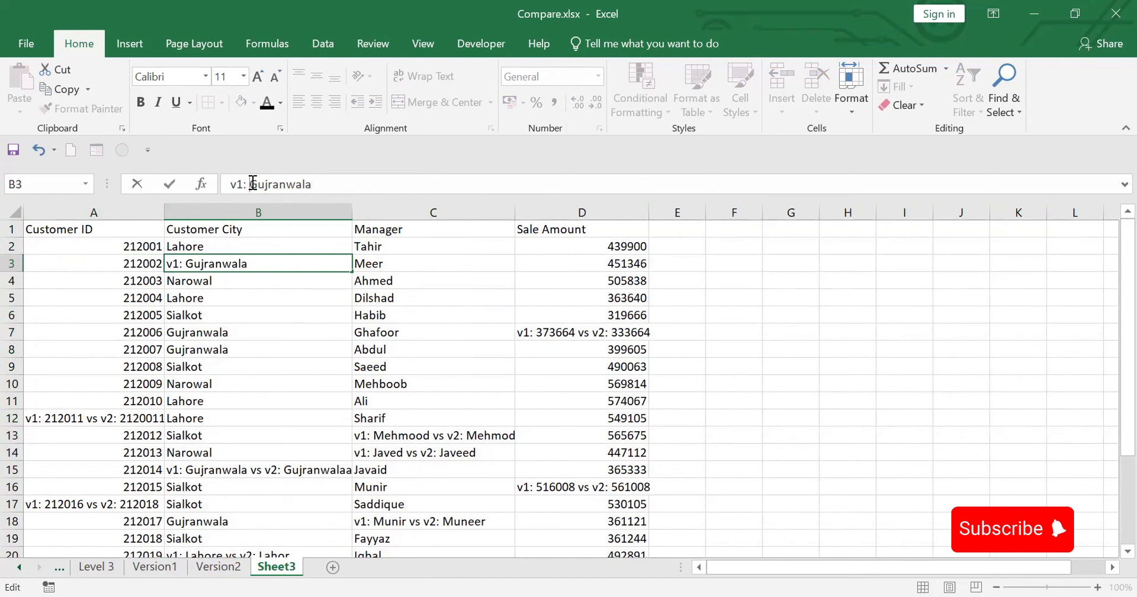
pyautogui.moveTo(252, 184); pyautogui.dragTo(219, 184)
pyautogui.press('BackSpace')
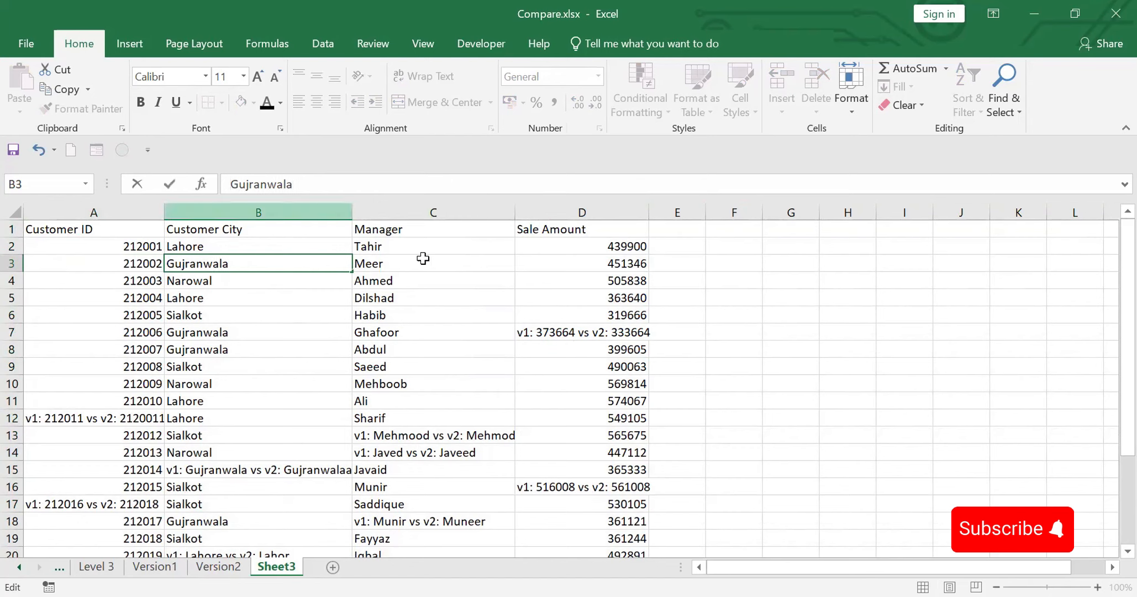
pyautogui.click(870, 311)
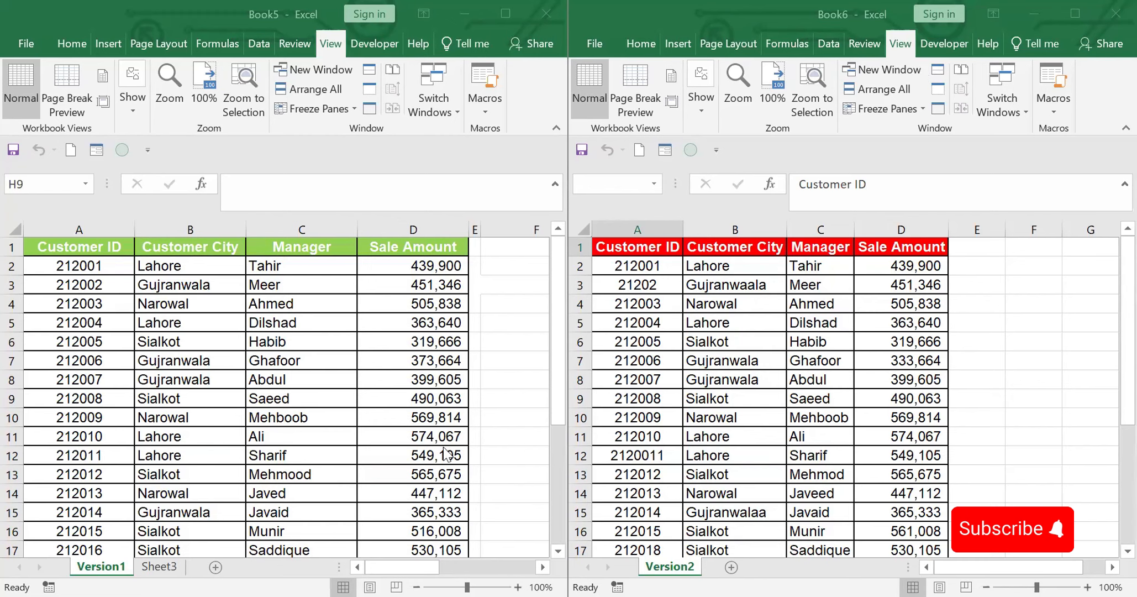
# Step: In Book5's Sheet3, start an IF formula in A2 that tests Version1!A2 against cell A2 of Version2 in Book6
pyautogui.doubleClick(166, 566)
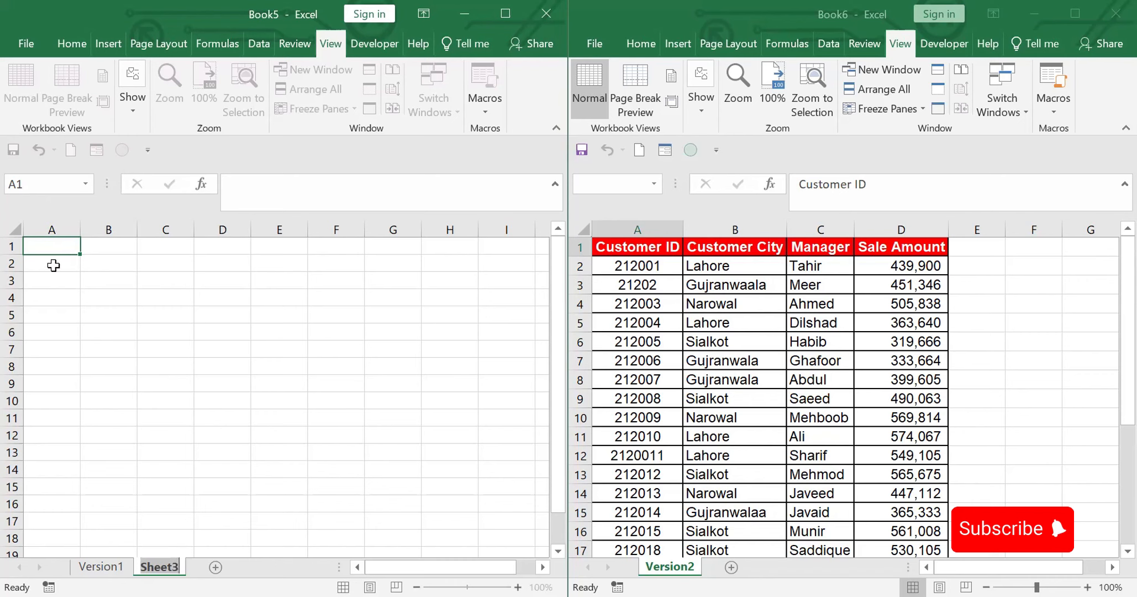
pyautogui.click(53, 265)
pyautogui.write('=')
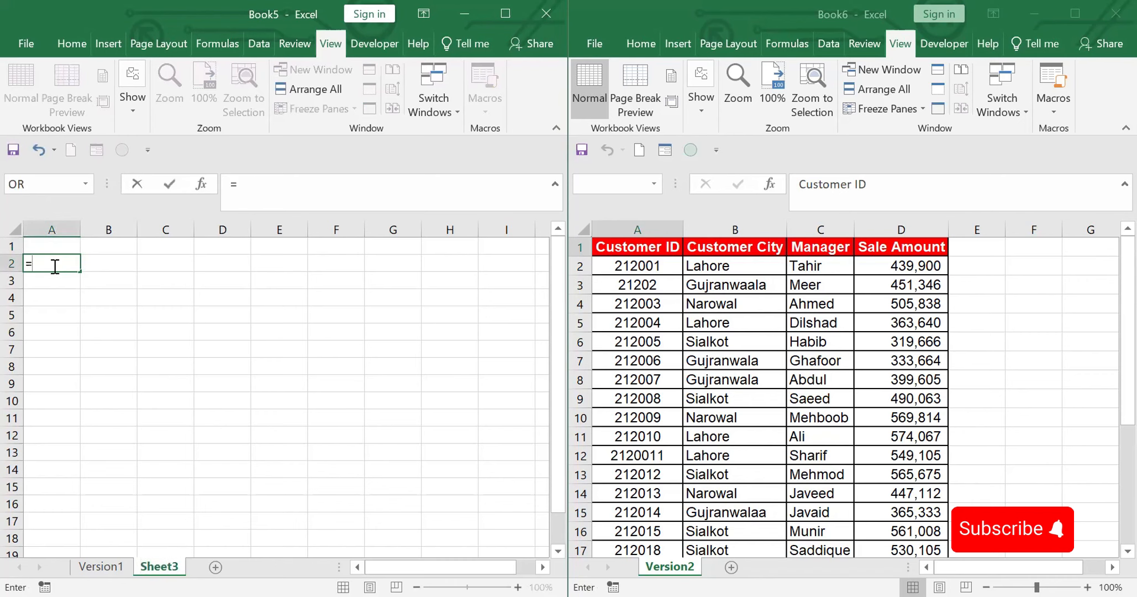
pyautogui.write('if(')
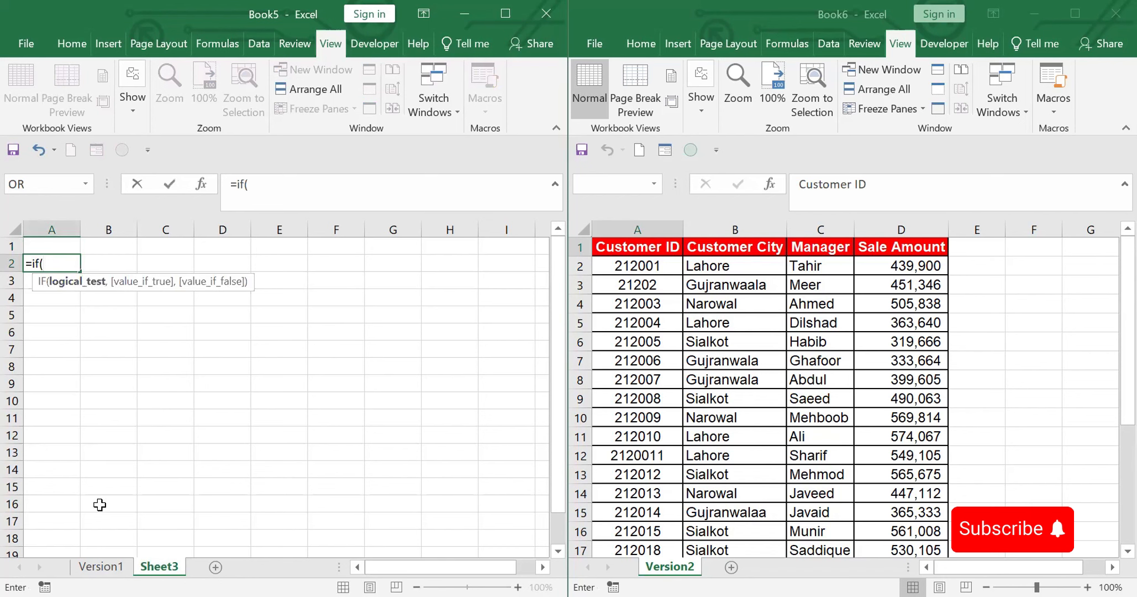
pyautogui.click(101, 567)
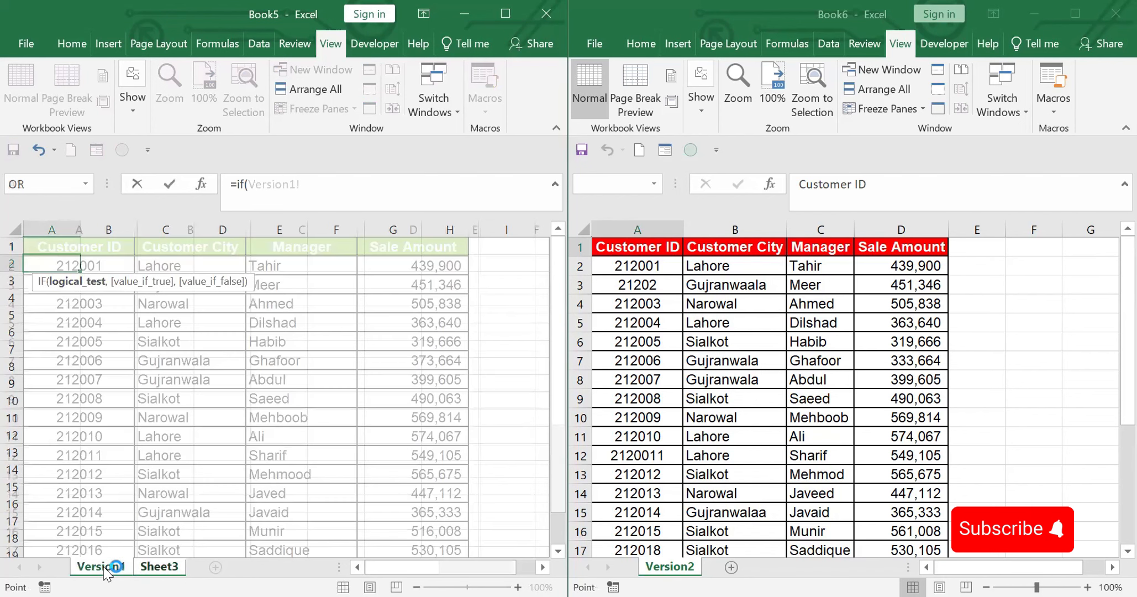
pyautogui.click(60, 265)
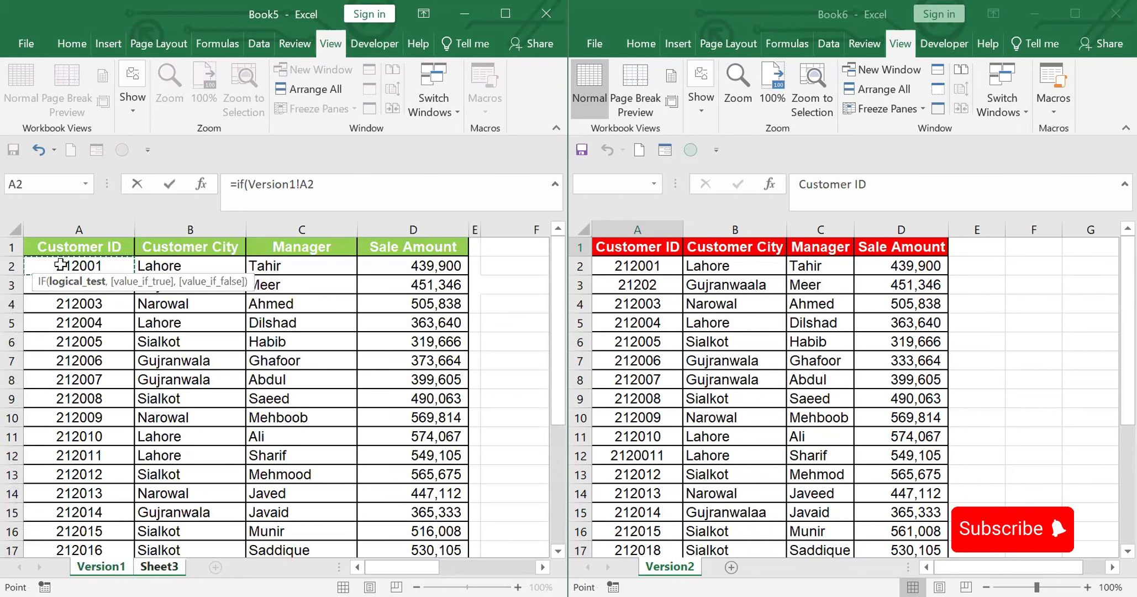
pyautogui.write('=')
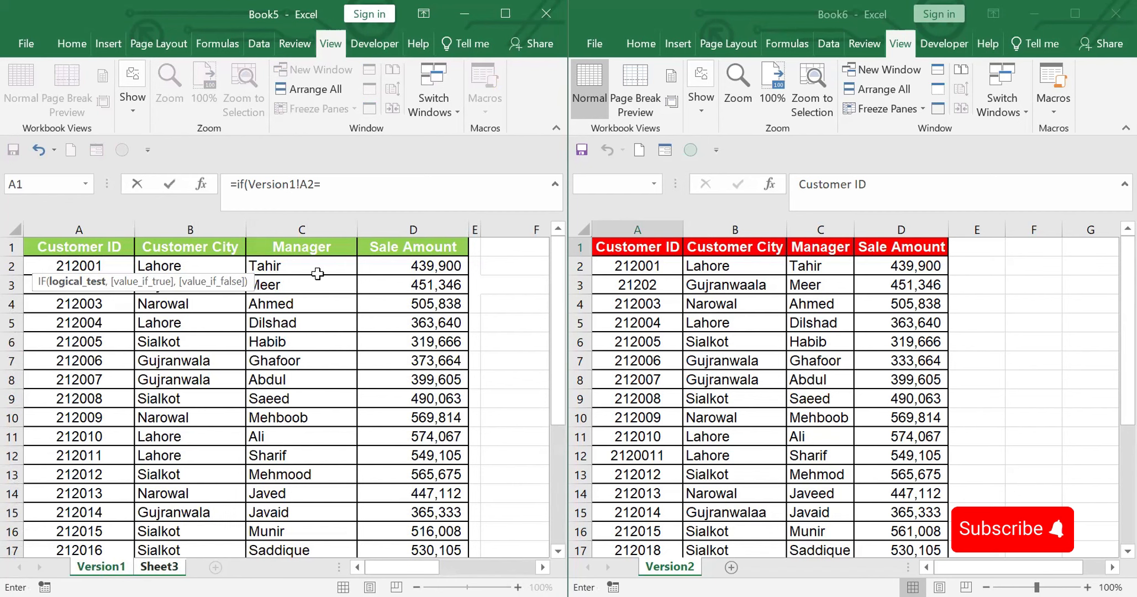
pyautogui.click(622, 268)
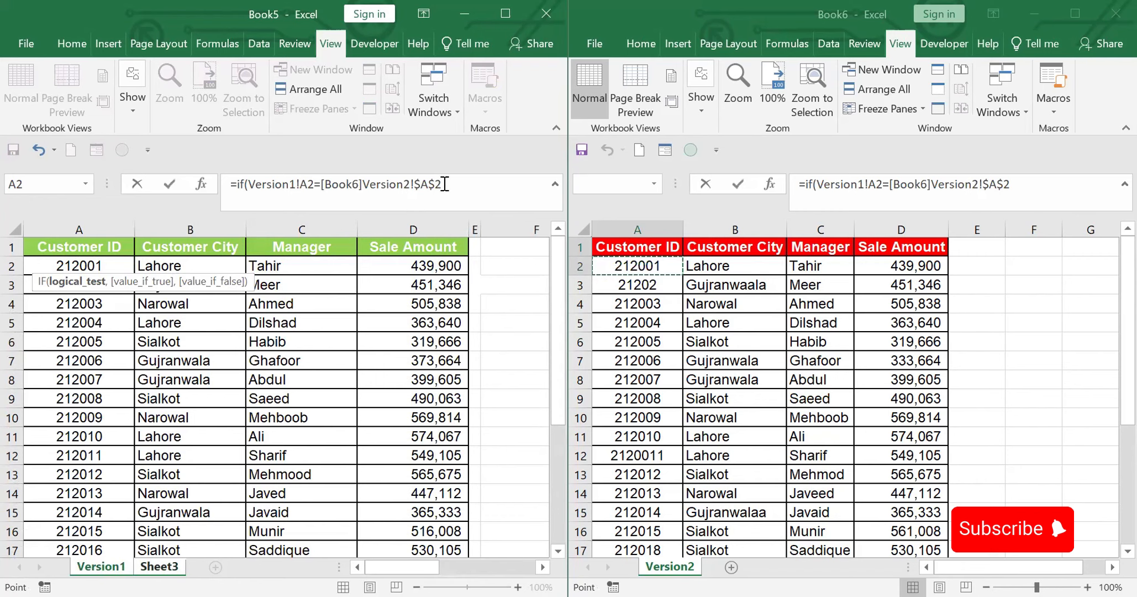
# Step: Change the Book6 Version2 reference in the IF test from absolute to relative, so it reads A2
pyautogui.moveTo(449, 184); pyautogui.dragTo(415, 184)
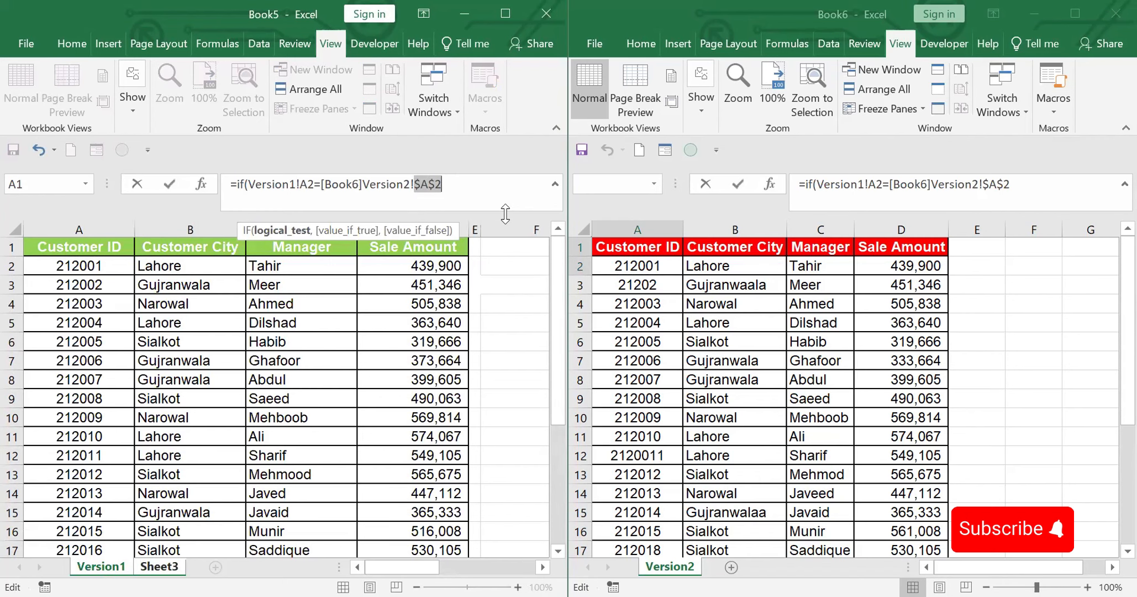
pyautogui.press('F4')
pyautogui.press('F4')
pyautogui.press('F4')
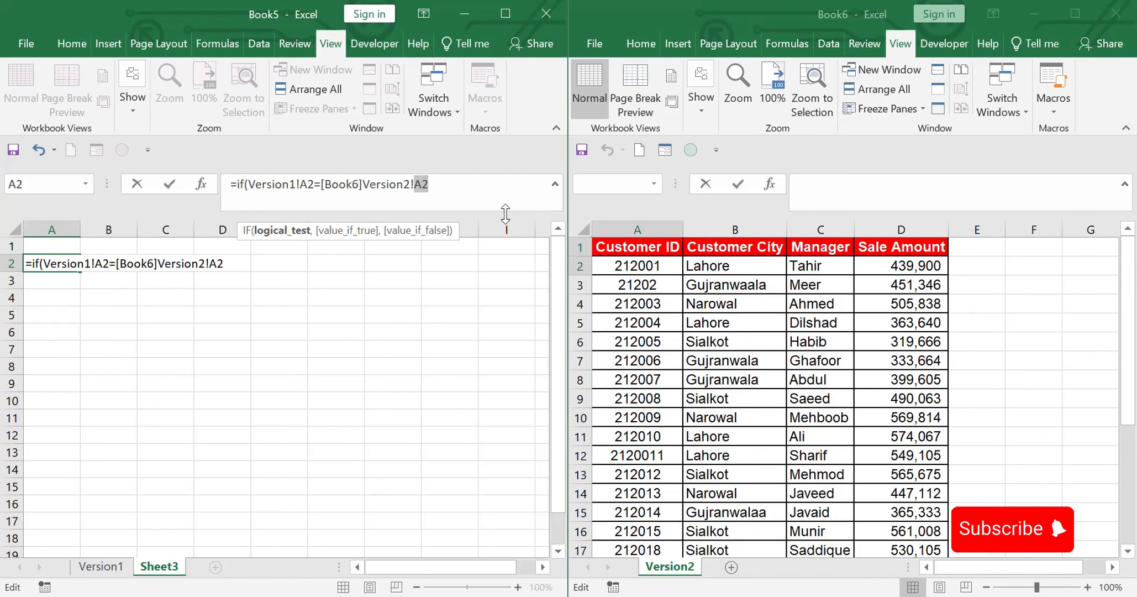
pyautogui.press('Right')
# Step: Use Version1!A2 as the value the IF formula returns when the test is true
pyautogui.write(',')
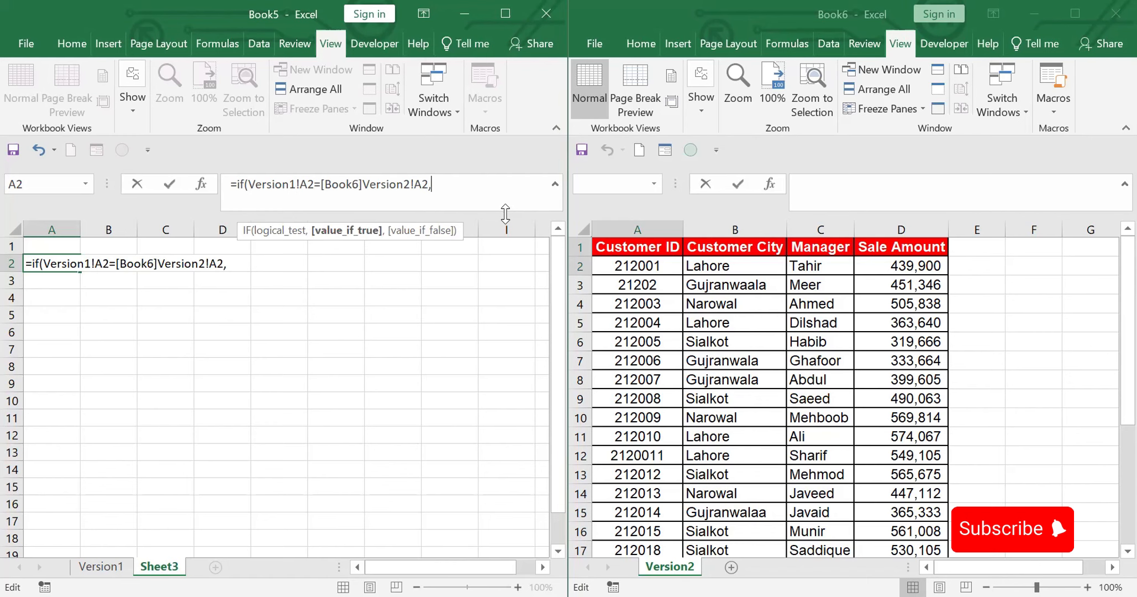
pyautogui.click(109, 569)
pyautogui.click(74, 265)
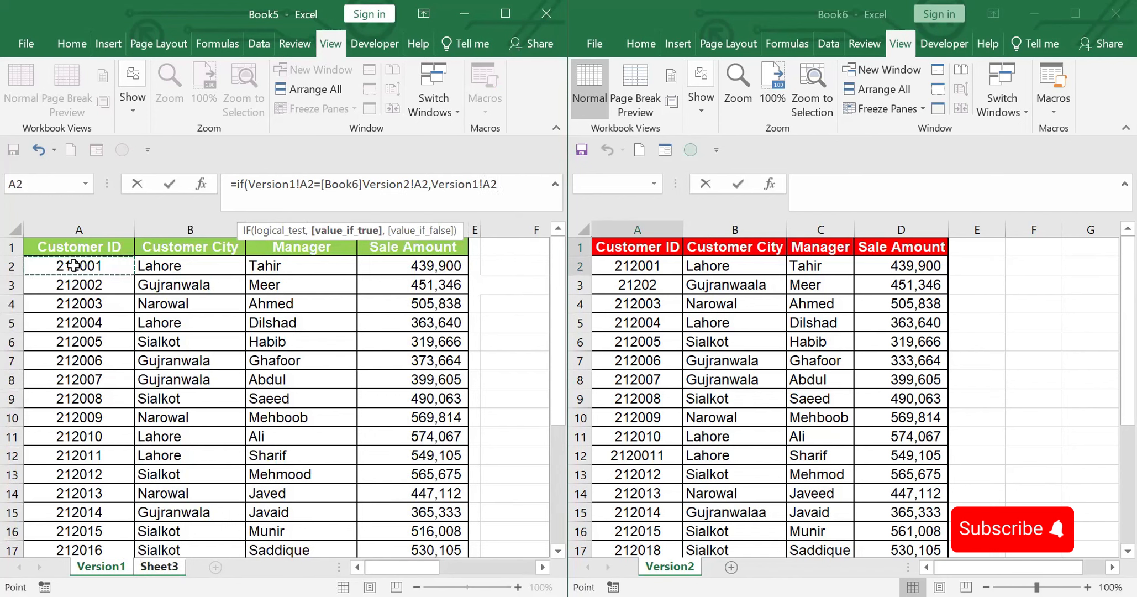
pyautogui.write(',')
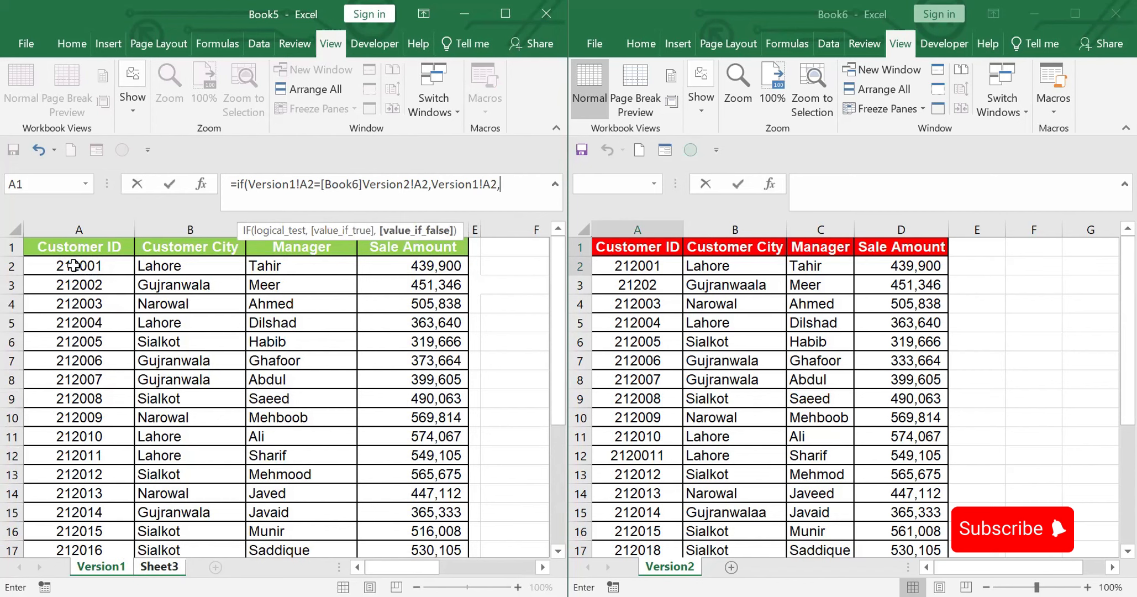
pyautogui.write('"v1: "&')
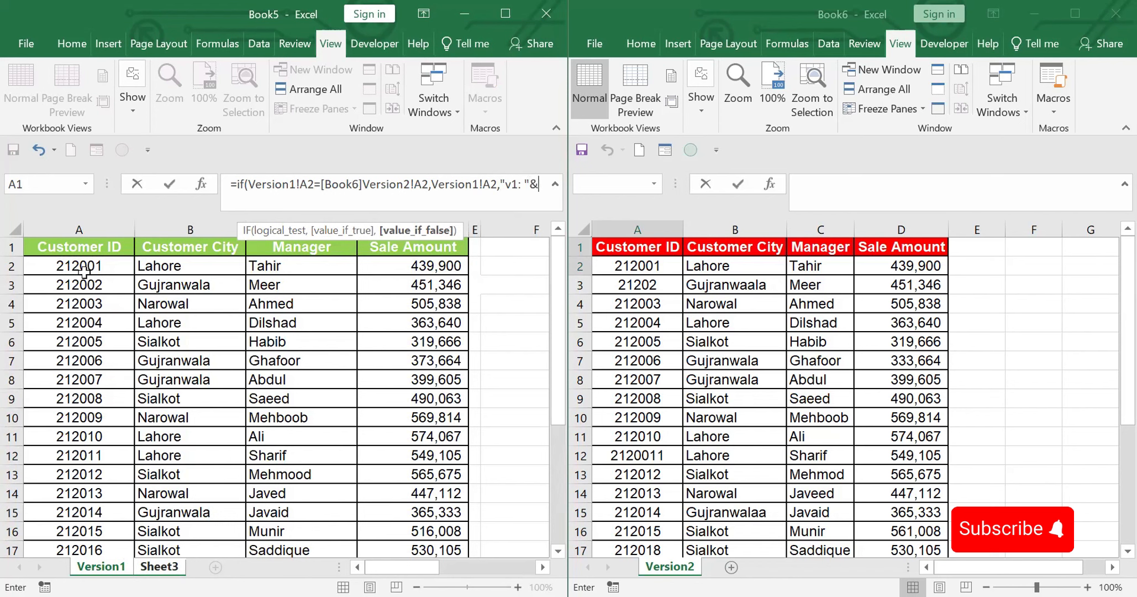
# Step: Begin the value-if-false argument with the text "v1: " joined to Version1!A2
pyautogui.click(82, 266)
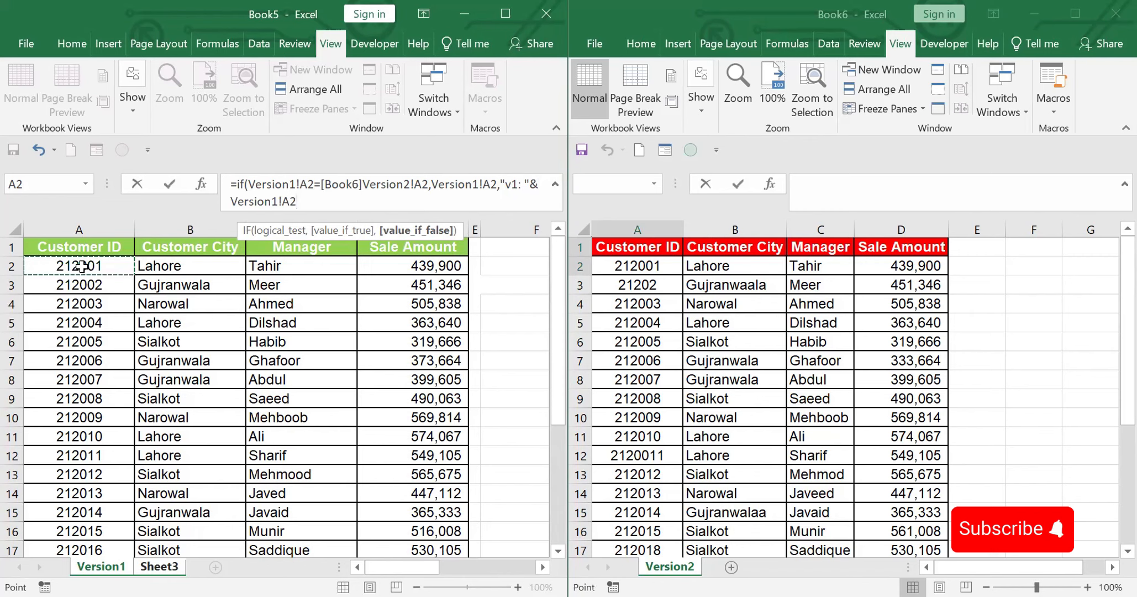
pyautogui.write('&')
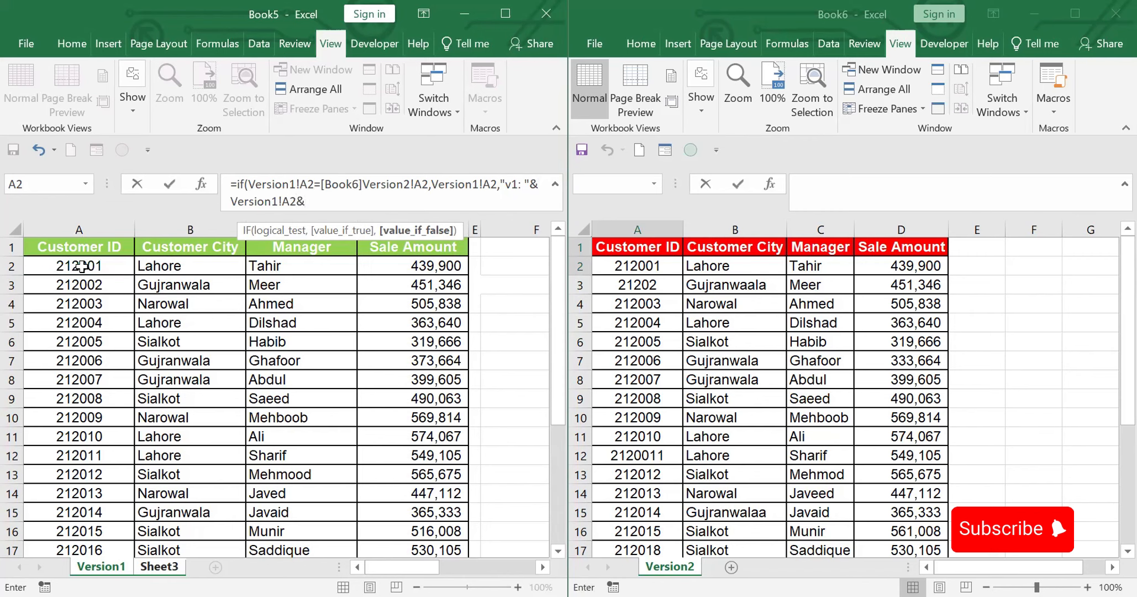
pyautogui.write('" vs "&"v2: "&')
# Step: Complete the formula with a relative reference to cell A2 of Book6's Version2 sheet and enter it
pyautogui.click(632, 268)
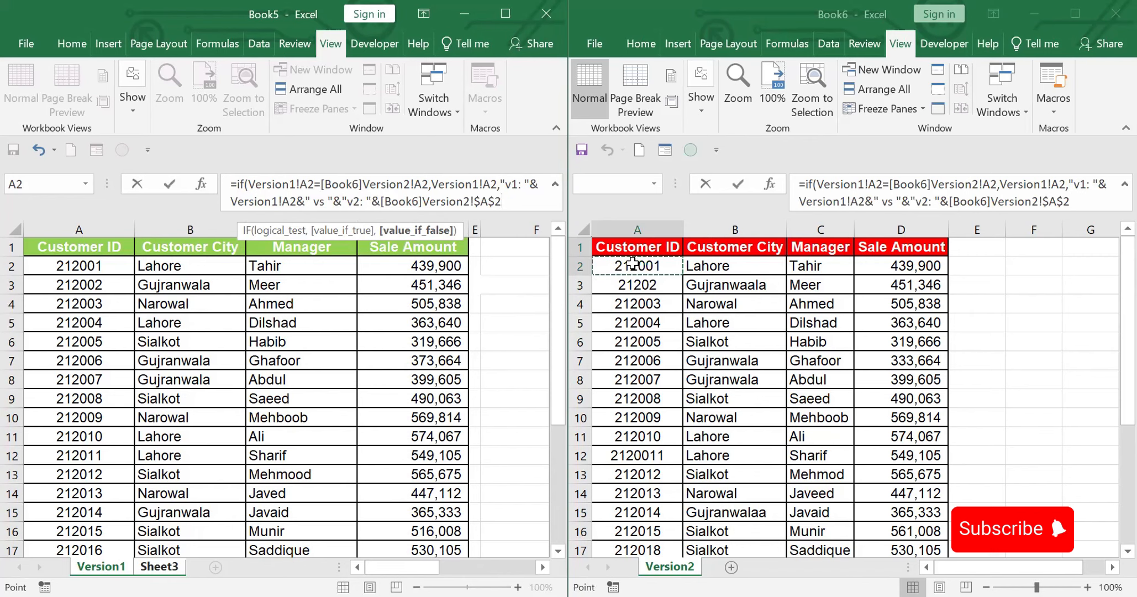
pyautogui.press('F4')
pyautogui.press('F4')
pyautogui.press('F4')
pyautogui.write(')')
pyautogui.press('Return')
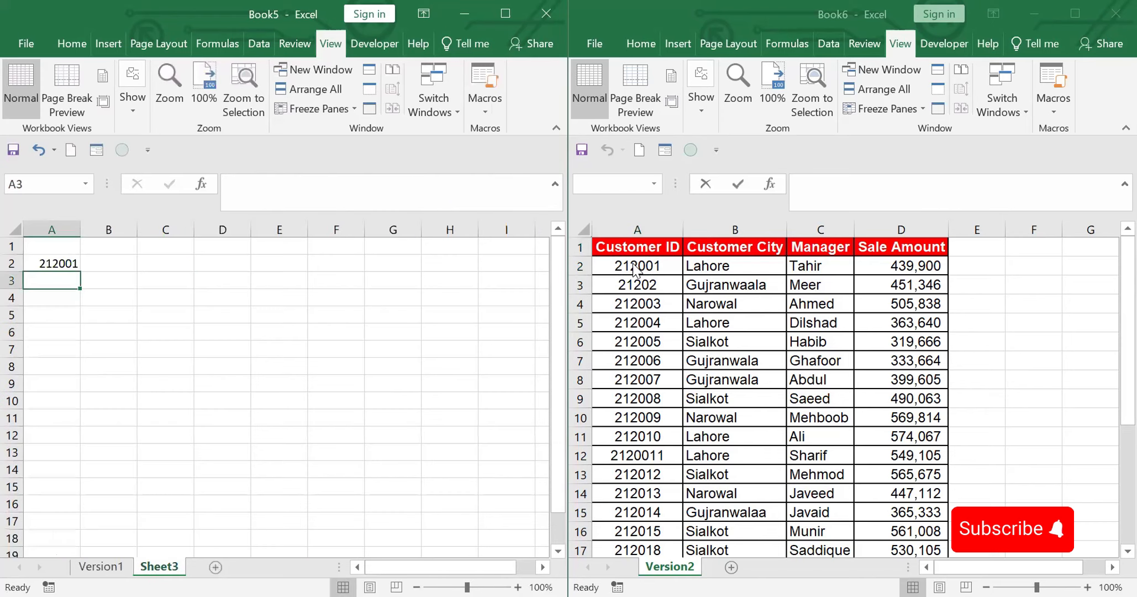
# Step: Fill the A2 formula across to D2 and down through row 26 of Sheet3
pyautogui.click(59, 257)
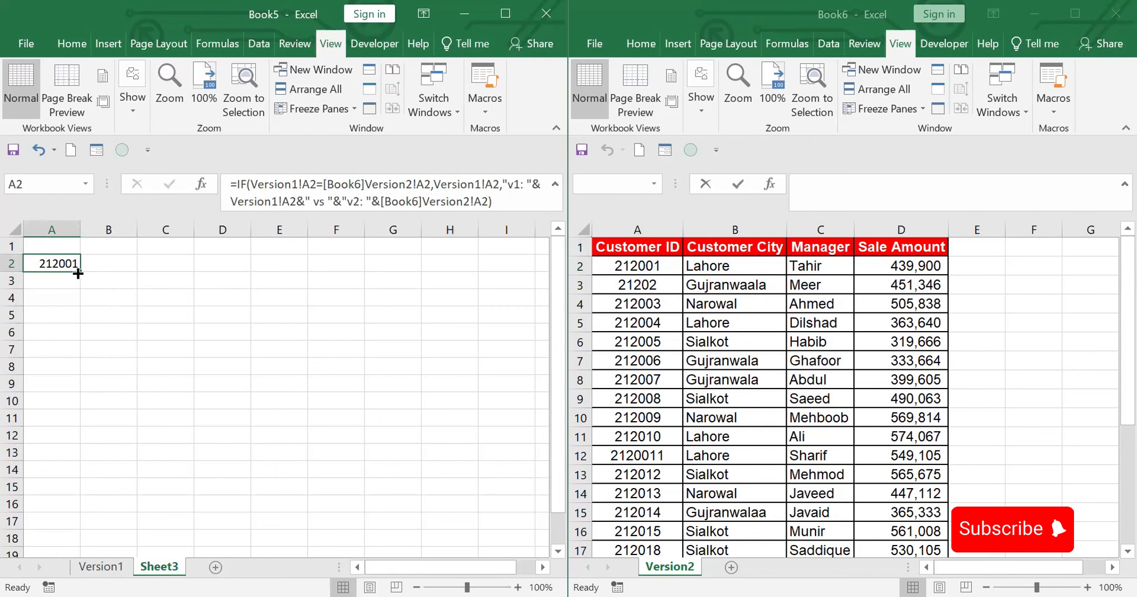
pyautogui.moveTo(81, 271); pyautogui.dragTo(233, 273)
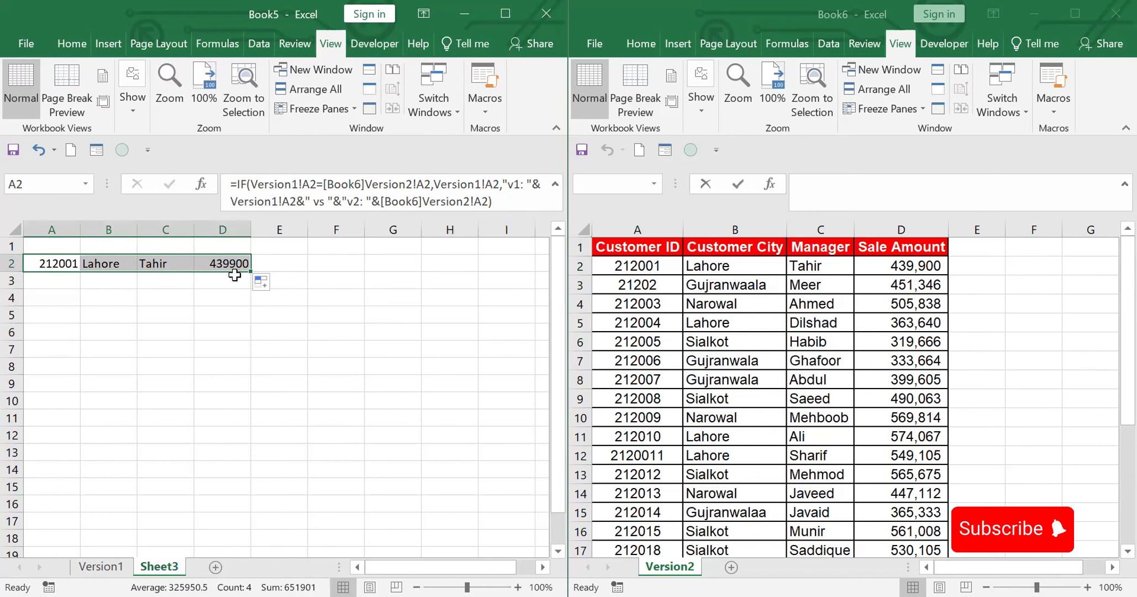
pyautogui.moveTo(234, 275); pyautogui.dragTo(222, 496)
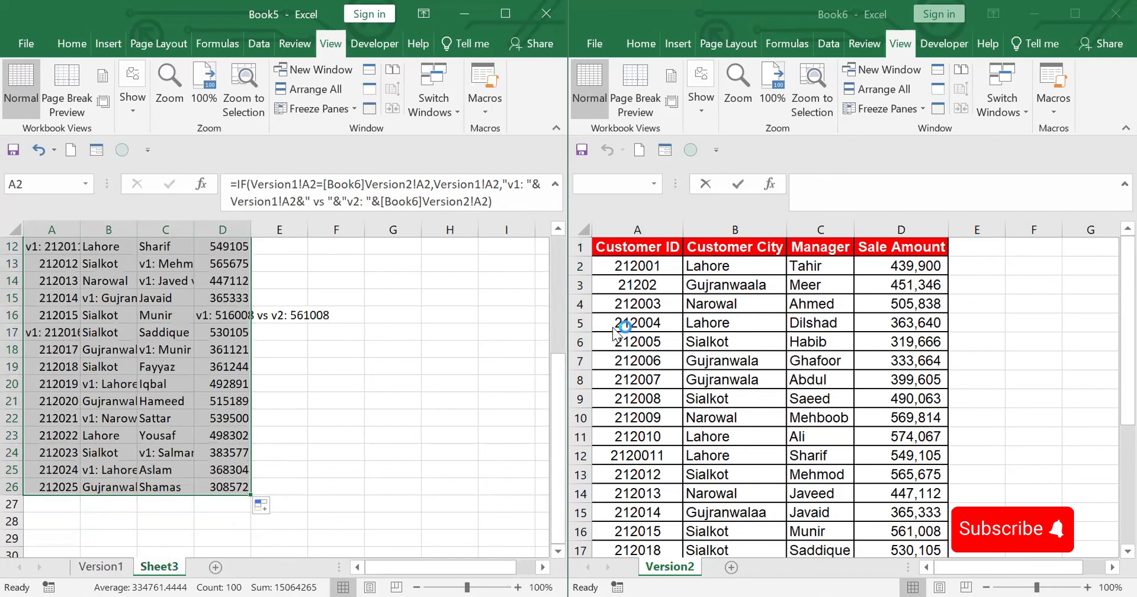
pyautogui.scroll(4, 558, 282)
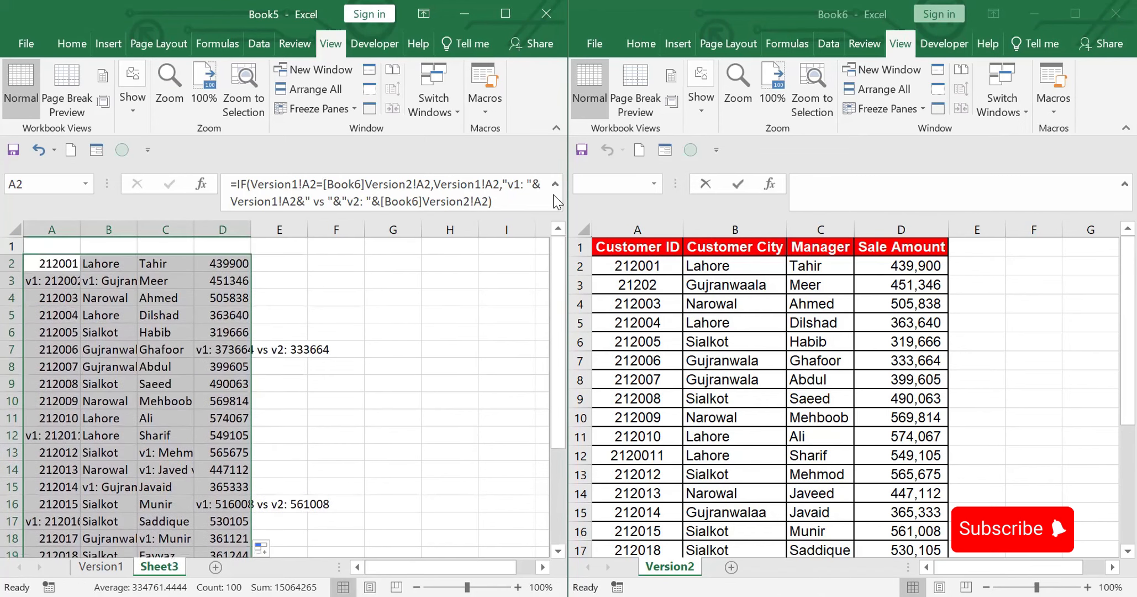
# Step: Autofit the widths of the Sheet3 columns to show the full comparison texts
pyautogui.moveTo(199, 230); pyautogui.dragTo(249, 234)
pyautogui.doubleClick(250, 234)
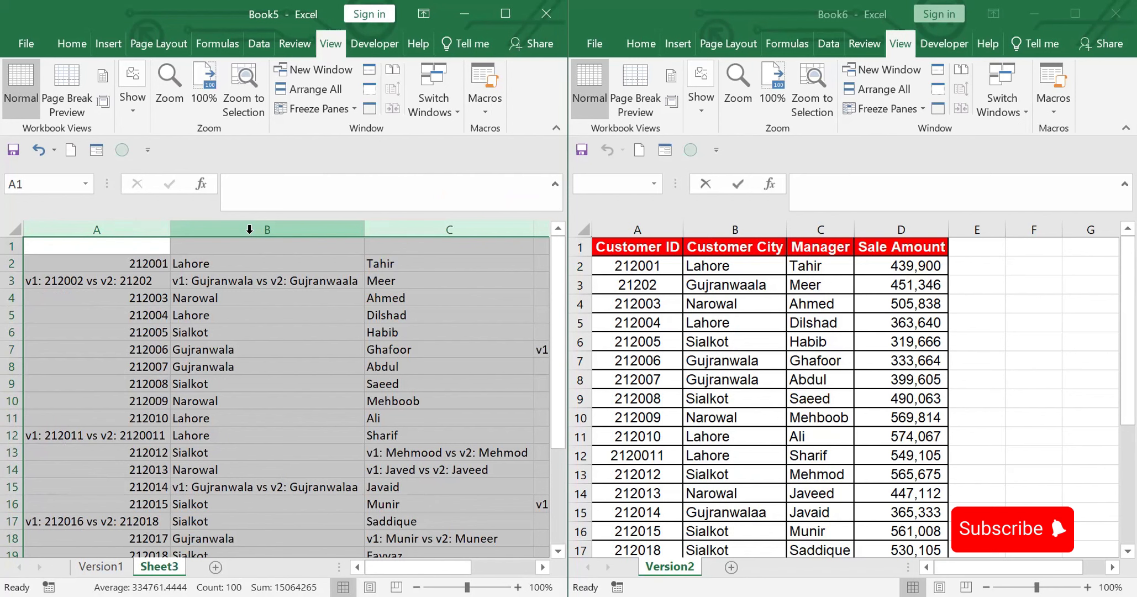
pyautogui.click(103, 280)
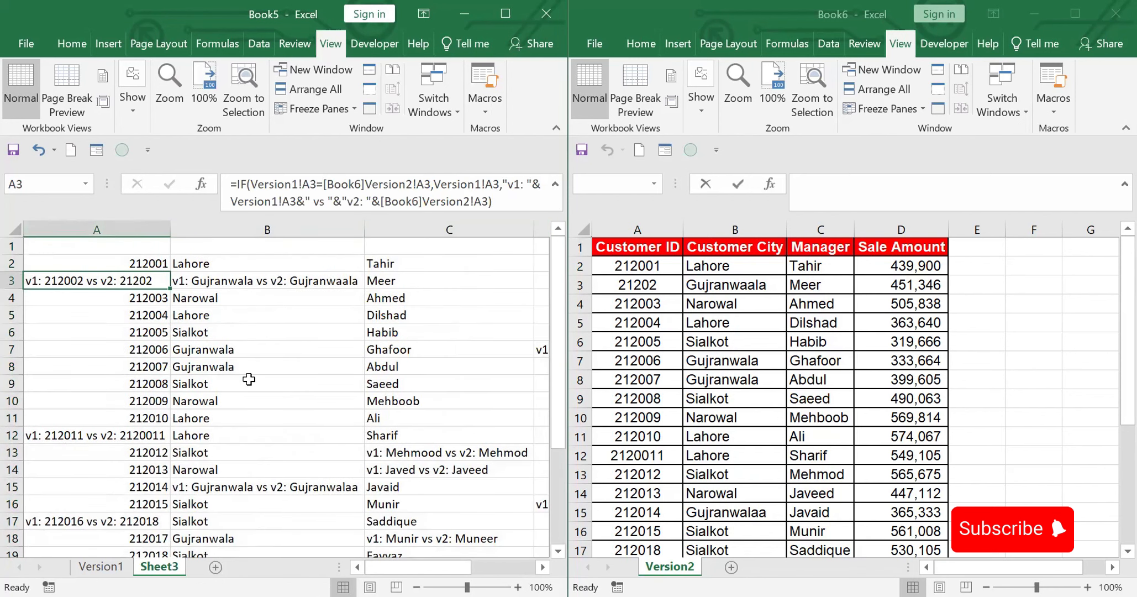
# Step: Replace all formulas in Book5's Sheet3 with their values by copying the whole sheet and pasting values in place
pyautogui.click(12, 229)
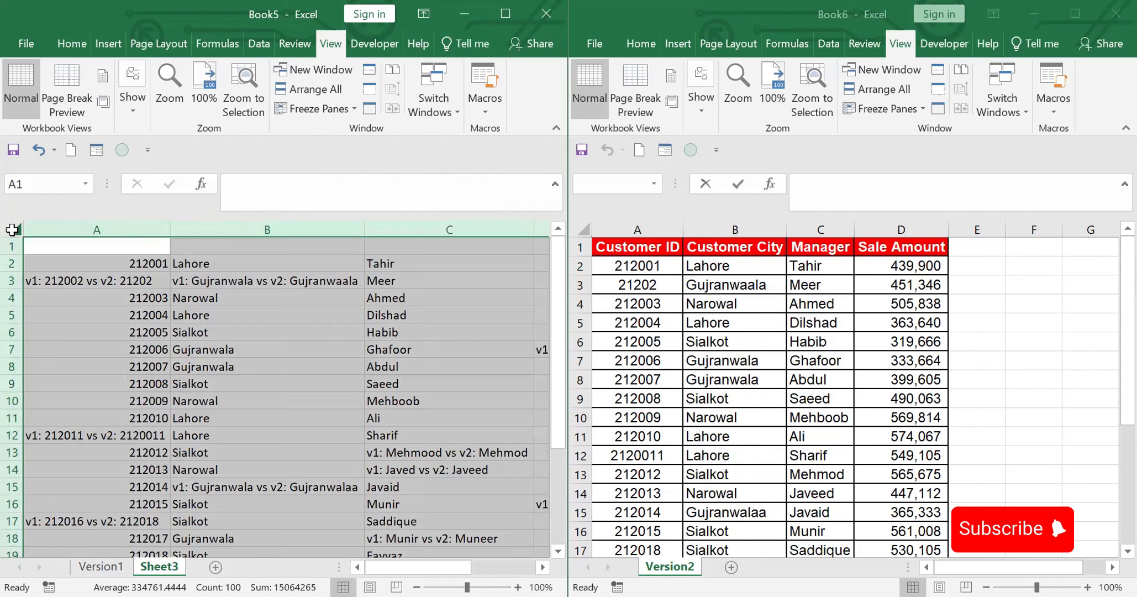
pyautogui.hotkey('ctrl', 'c')
pyautogui.rightClick(12, 229)
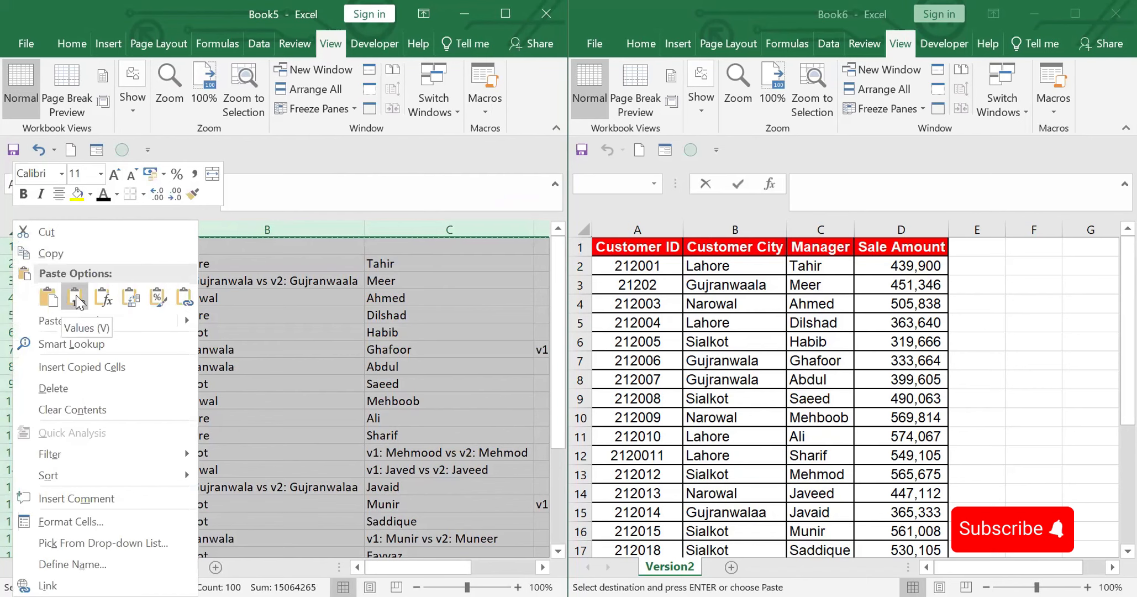
pyautogui.click(76, 302)
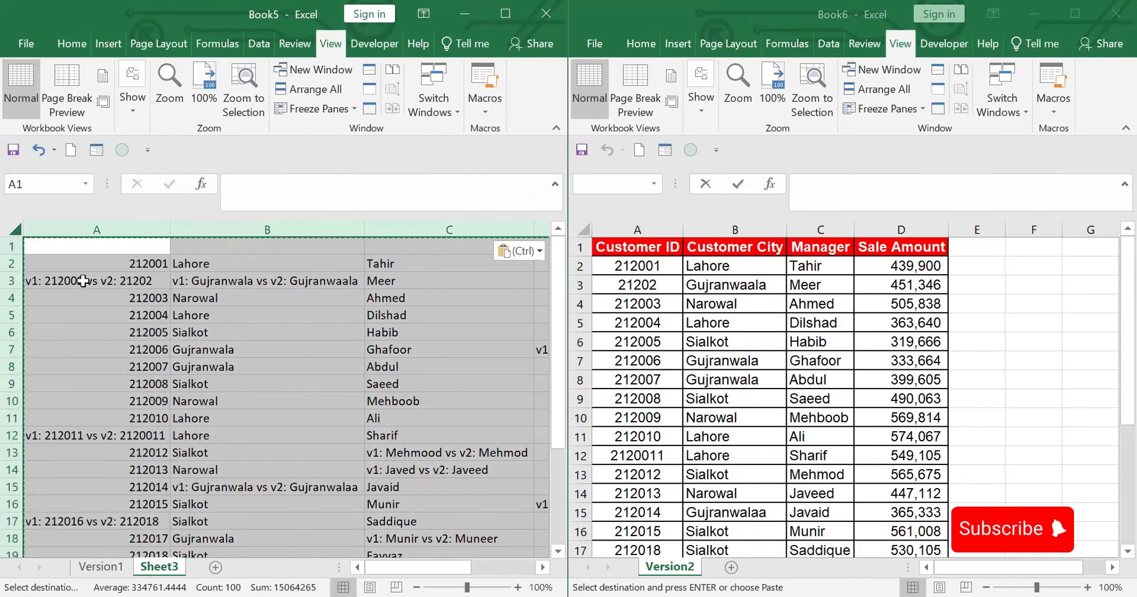
# Step: Reduce A3 in Book5's Sheet3 to its Version1 customer ID, removing the "v1: " label and the Version2 part
pyautogui.click(83, 280)
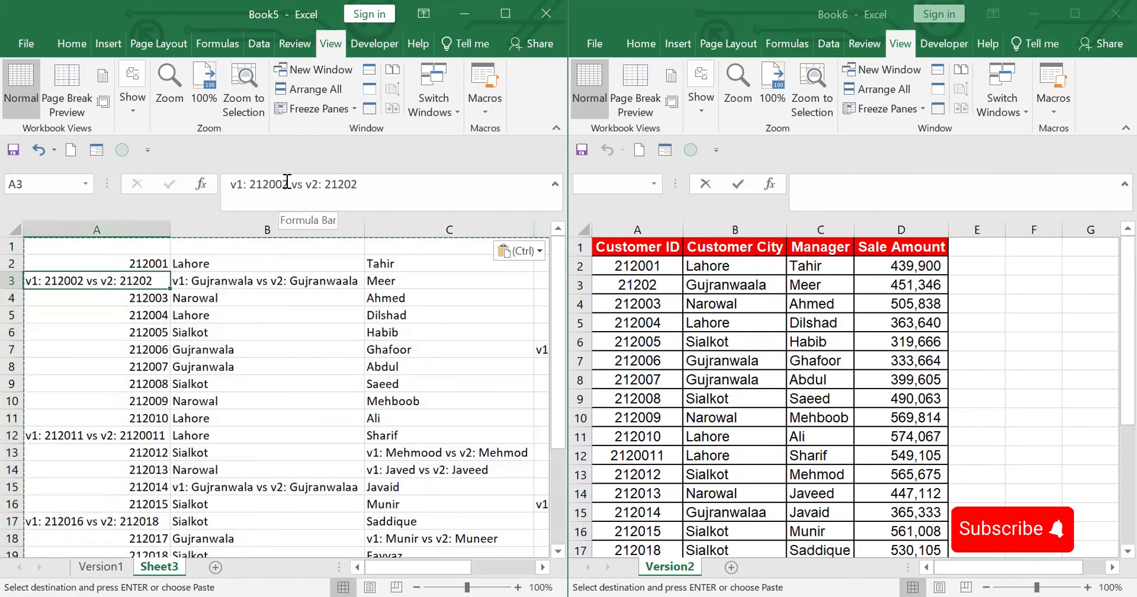
pyautogui.moveTo(288, 184); pyautogui.dragTo(435, 194)
pyautogui.press('BackSpace')
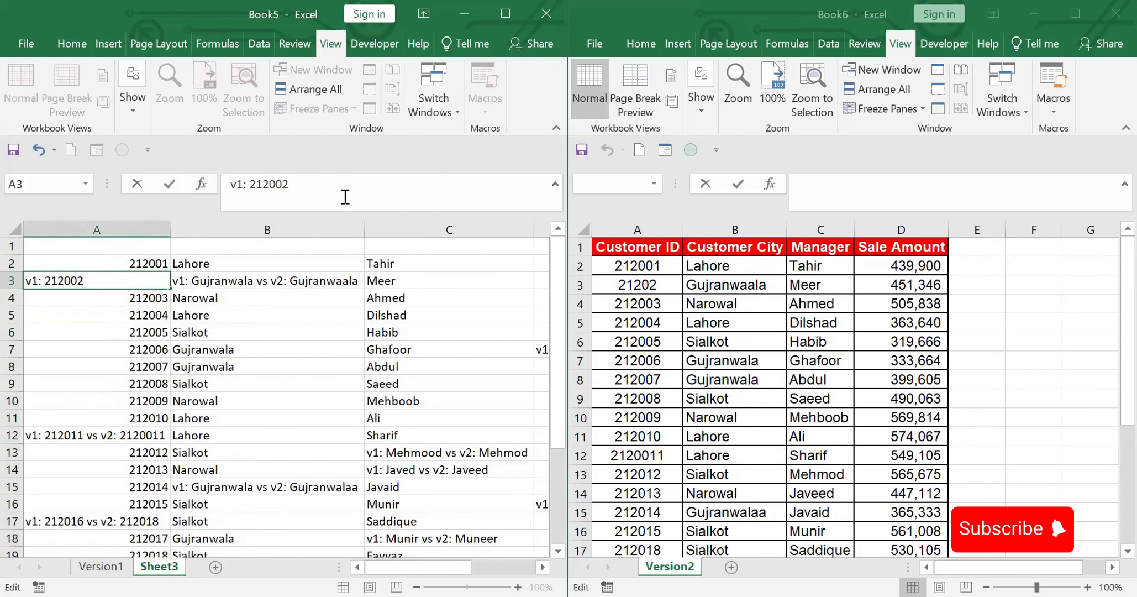
pyautogui.moveTo(249, 184); pyautogui.dragTo(223, 184)
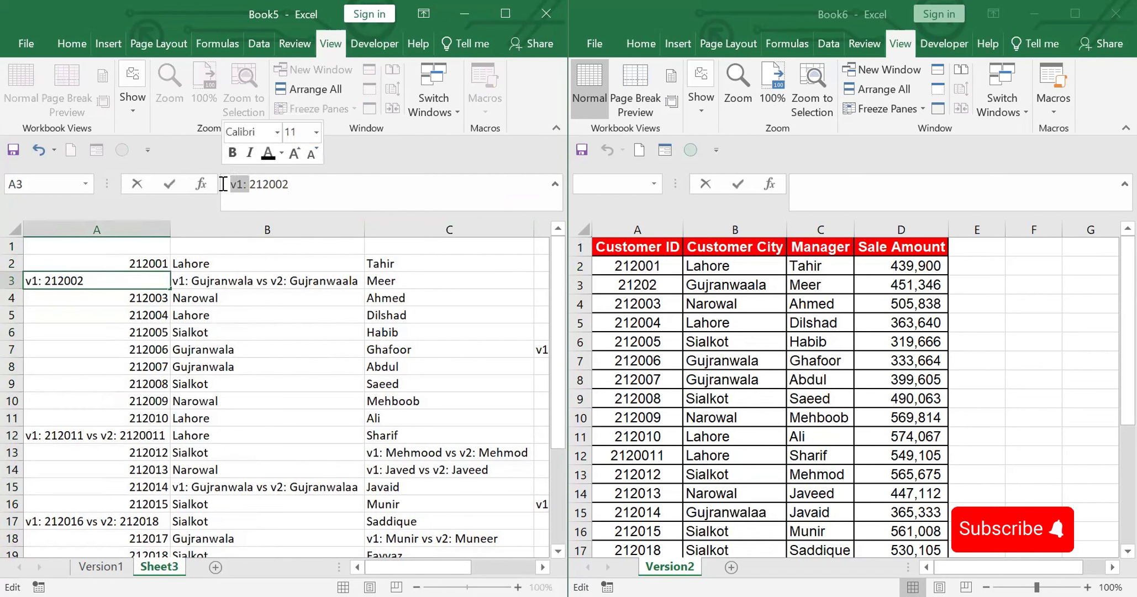
pyautogui.press('BackSpace')
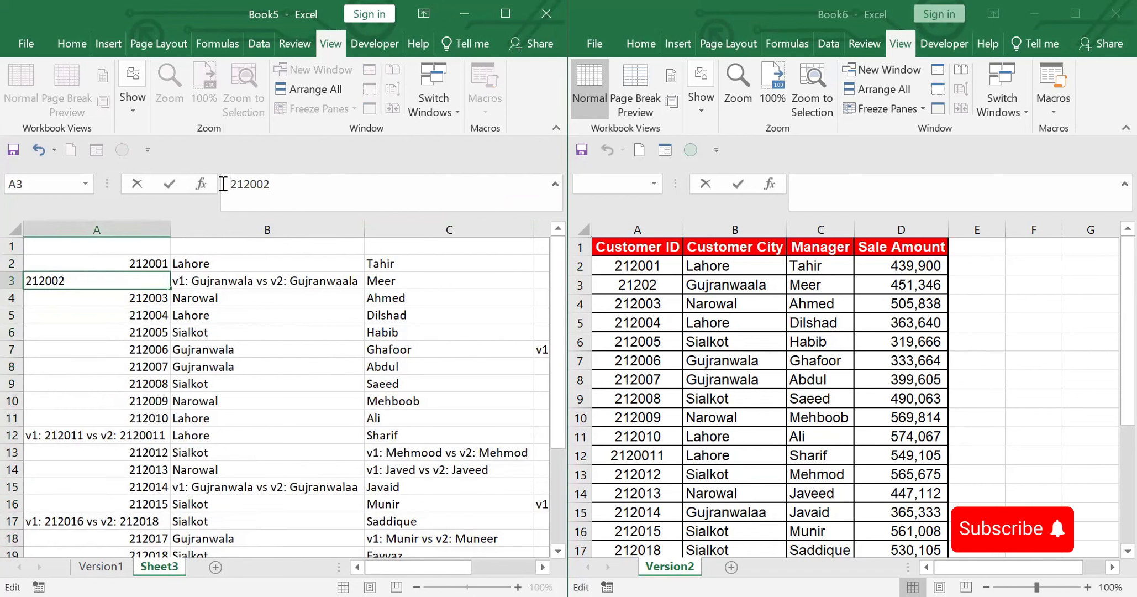
pyautogui.click(307, 367)
# Step: Reduce B3 in Book5's Sheet3 to Gujranwala, removing the "v1: " label and the Version2 part
pyautogui.click(231, 281)
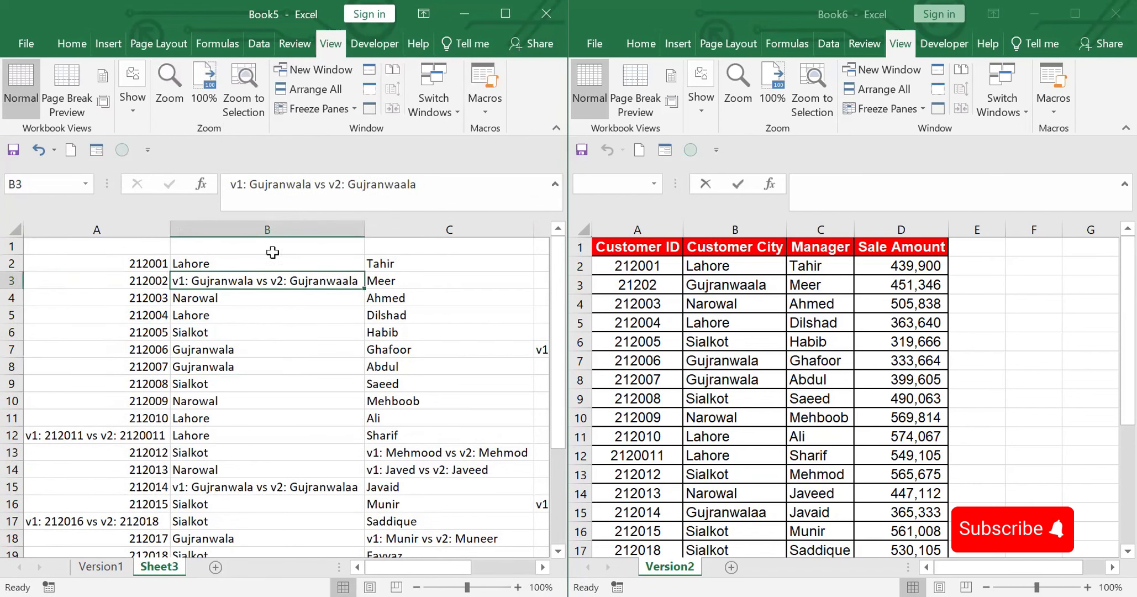
pyautogui.moveTo(312, 184); pyautogui.dragTo(452, 196)
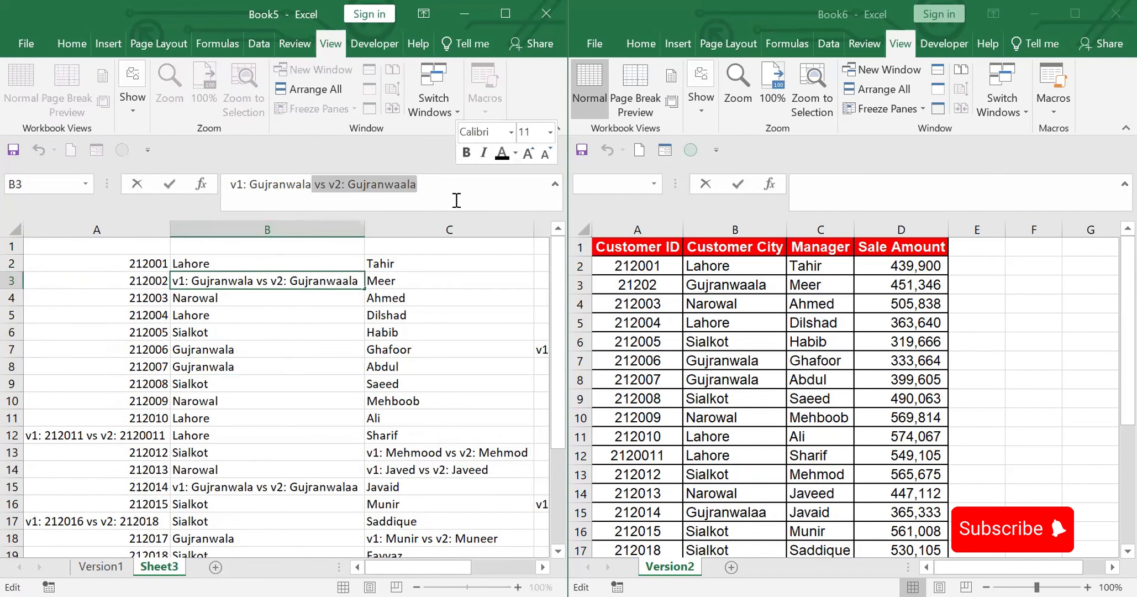
pyautogui.press('BackSpace')
pyautogui.click(250, 184)
pyautogui.press('BackSpace')
pyautogui.press('BackSpace')
pyautogui.press('BackSpace')
pyautogui.press('BackSpace')
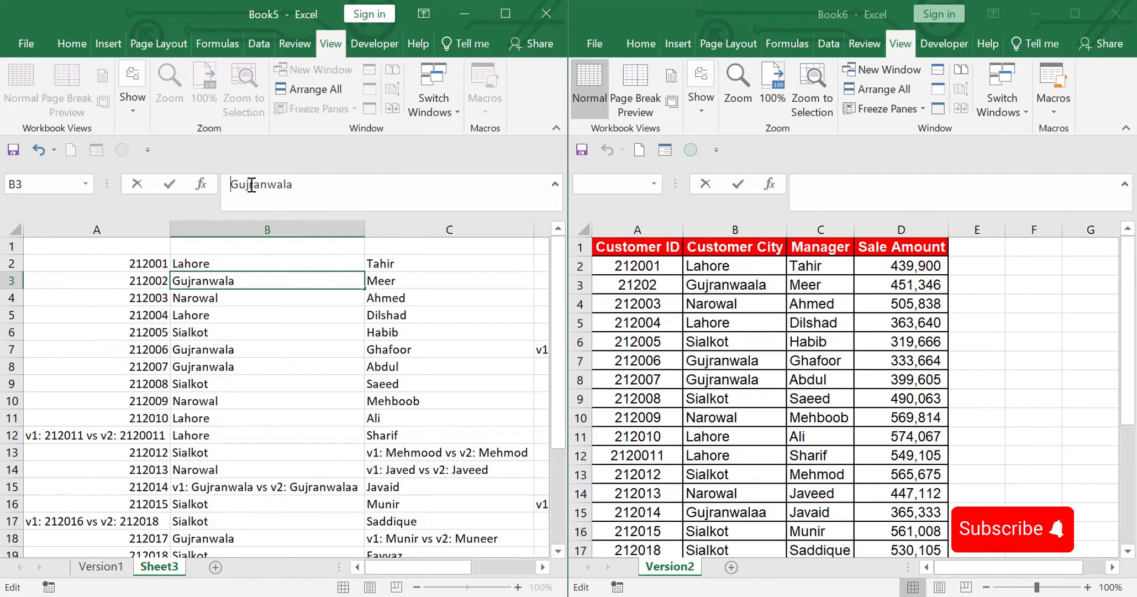